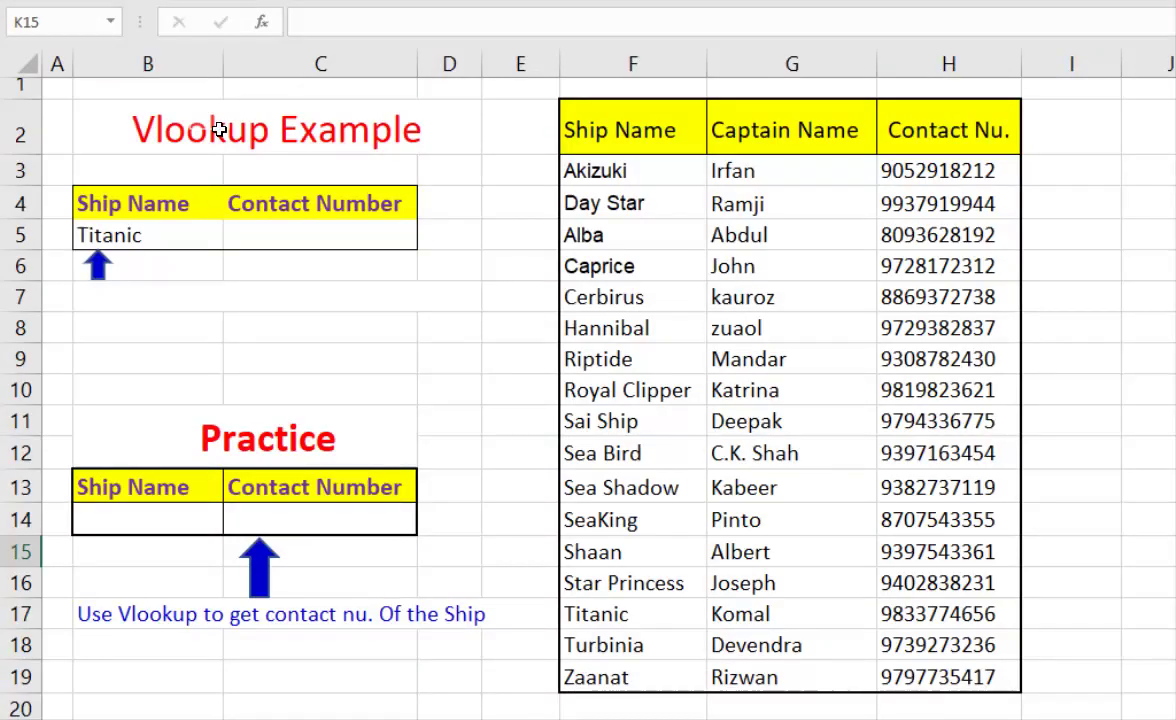
# Step: Select the Vlookup Example title cell to introduce the ship contact lookup sheet
pyautogui.click(220, 129)
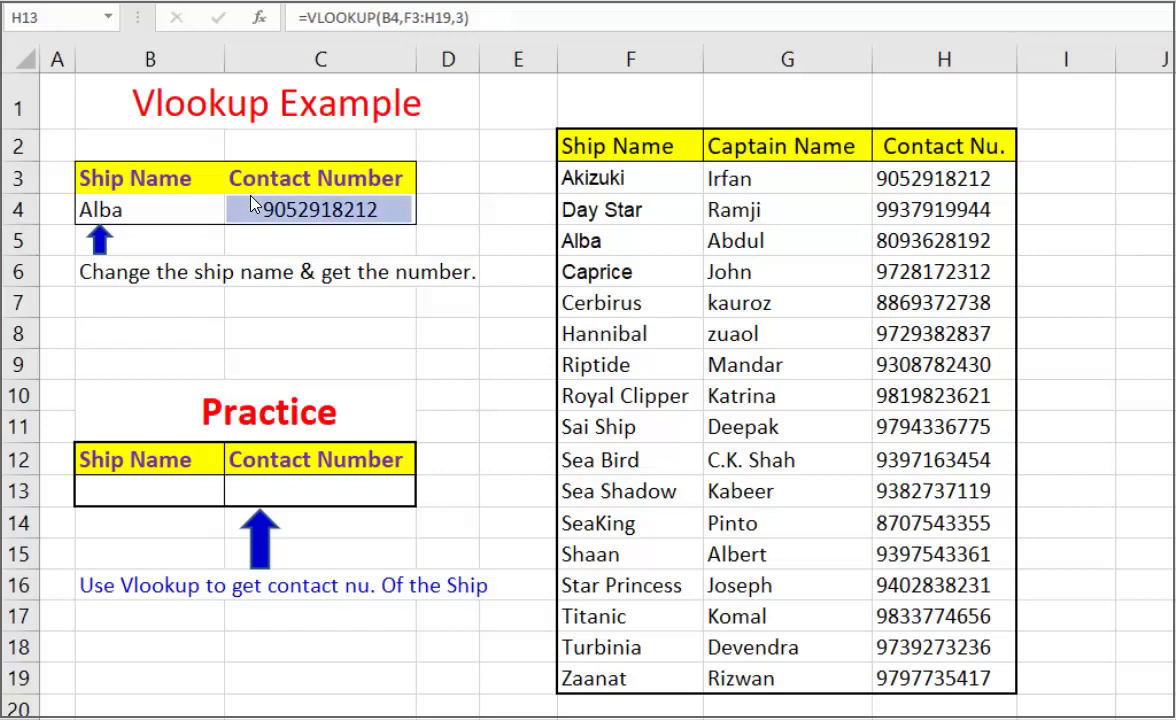
# Step: Change the example ship name to Sea Bird and check its number in the ship table
pyautogui.click(101, 207)
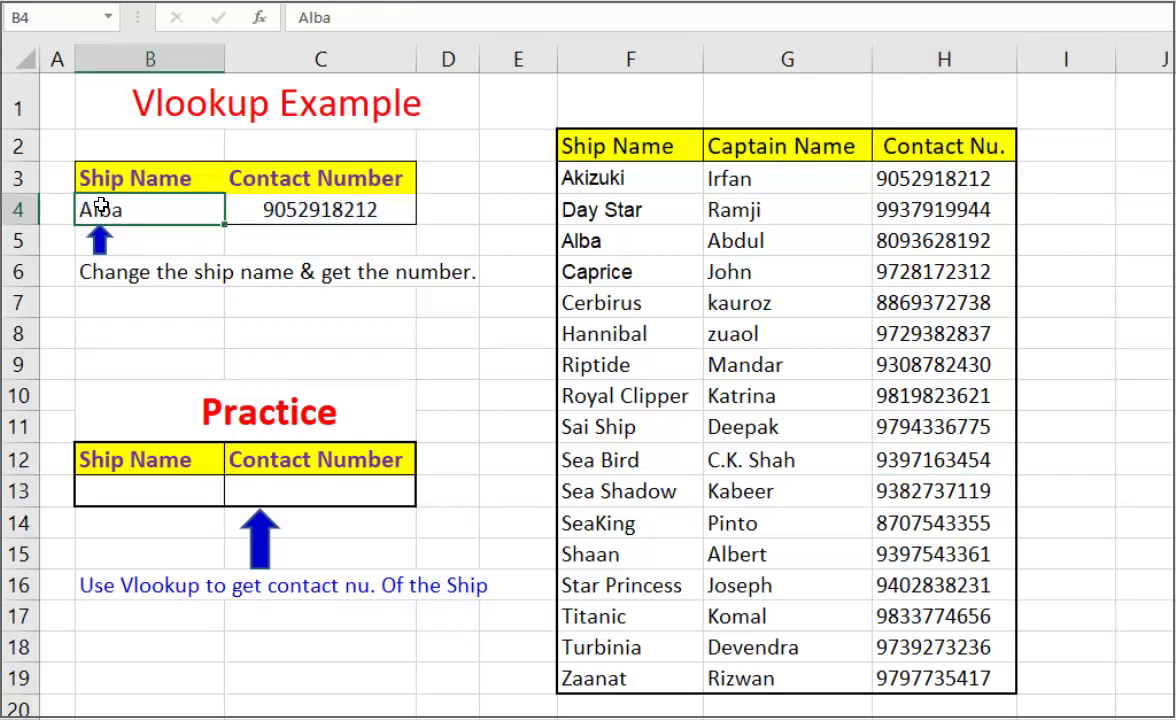
pyautogui.write('Sea B')
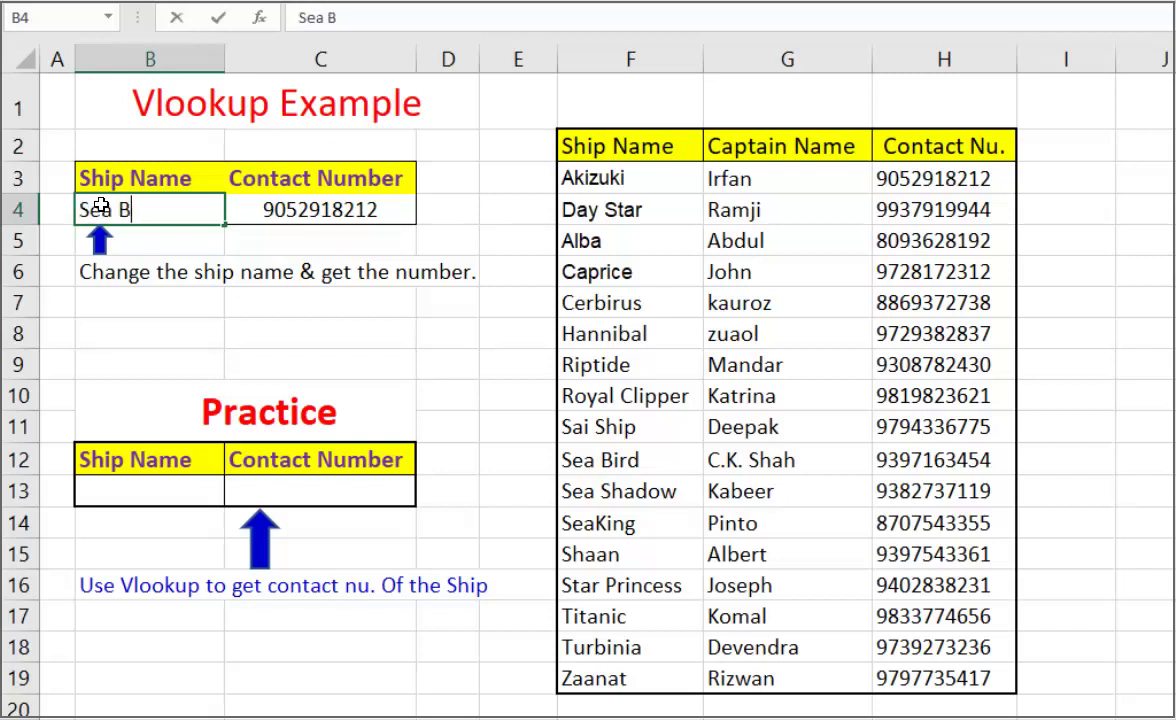
pyautogui.write('ird')
pyautogui.press('Return')
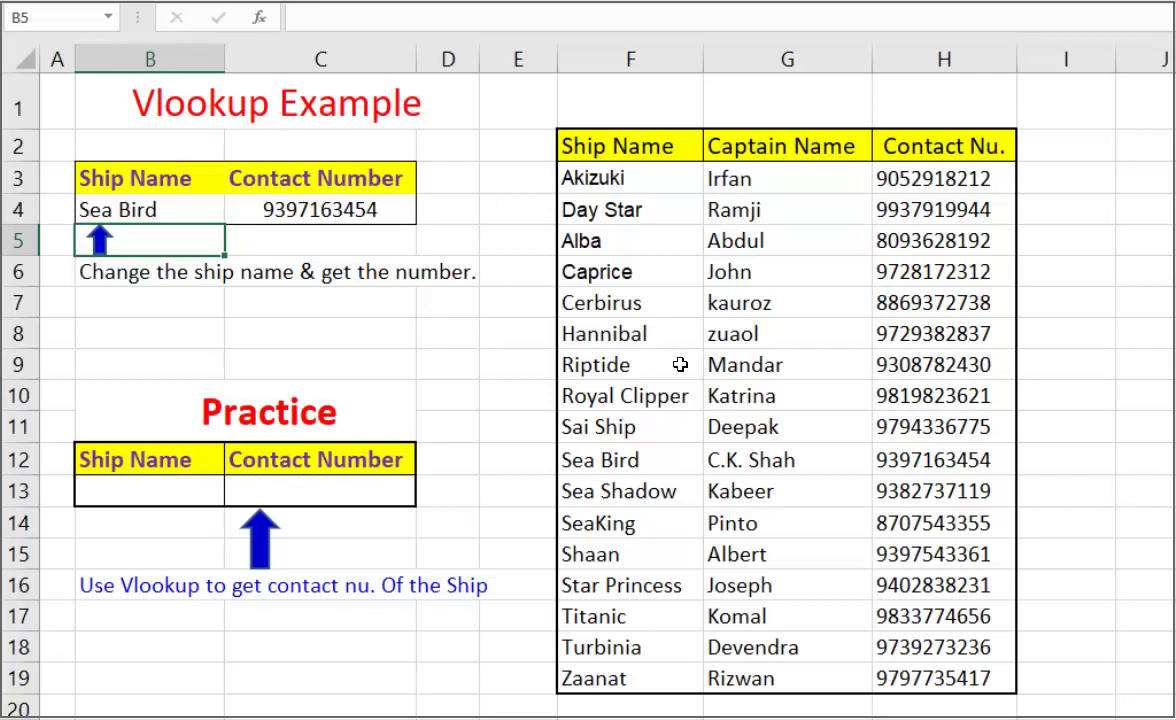
pyautogui.click(917, 463)
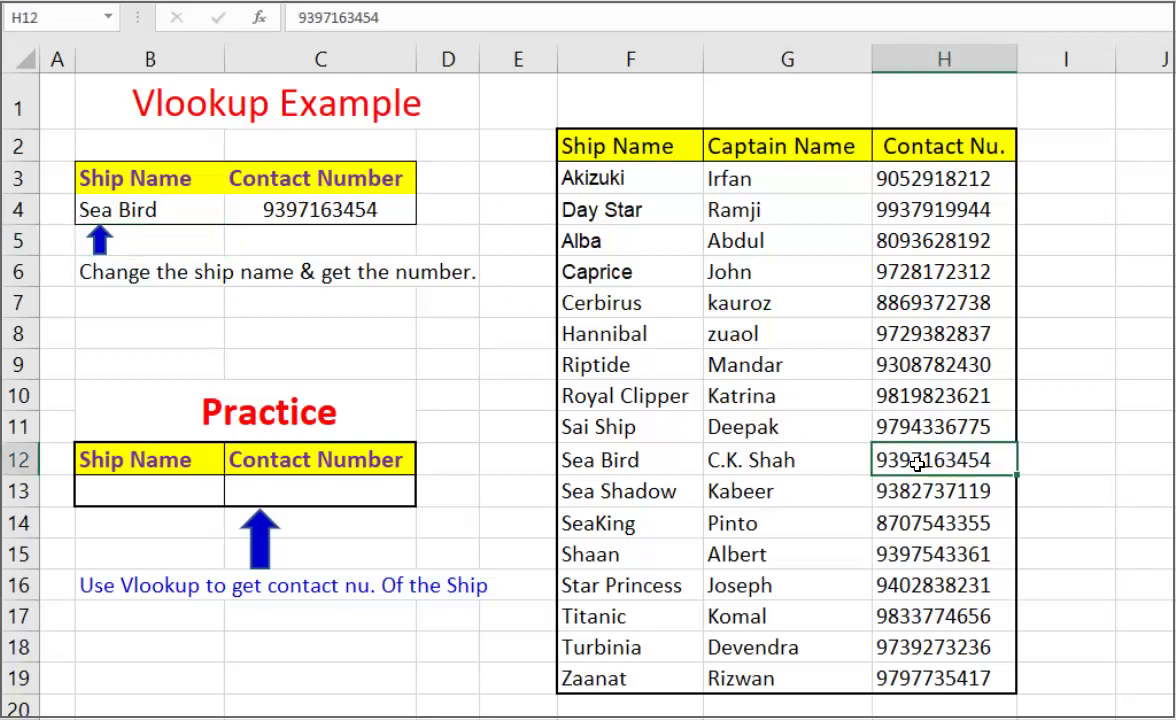
pyautogui.click(132, 200)
pyautogui.write('Titan')
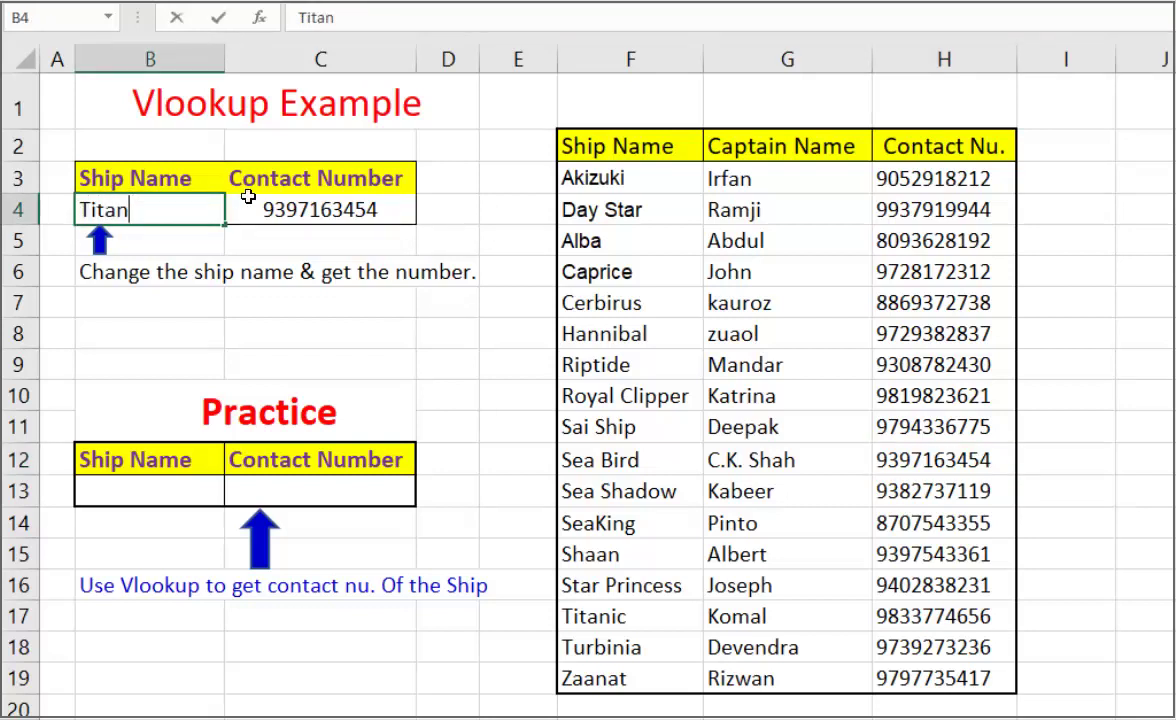
pyautogui.write('ic')
pyautogui.press('Return')
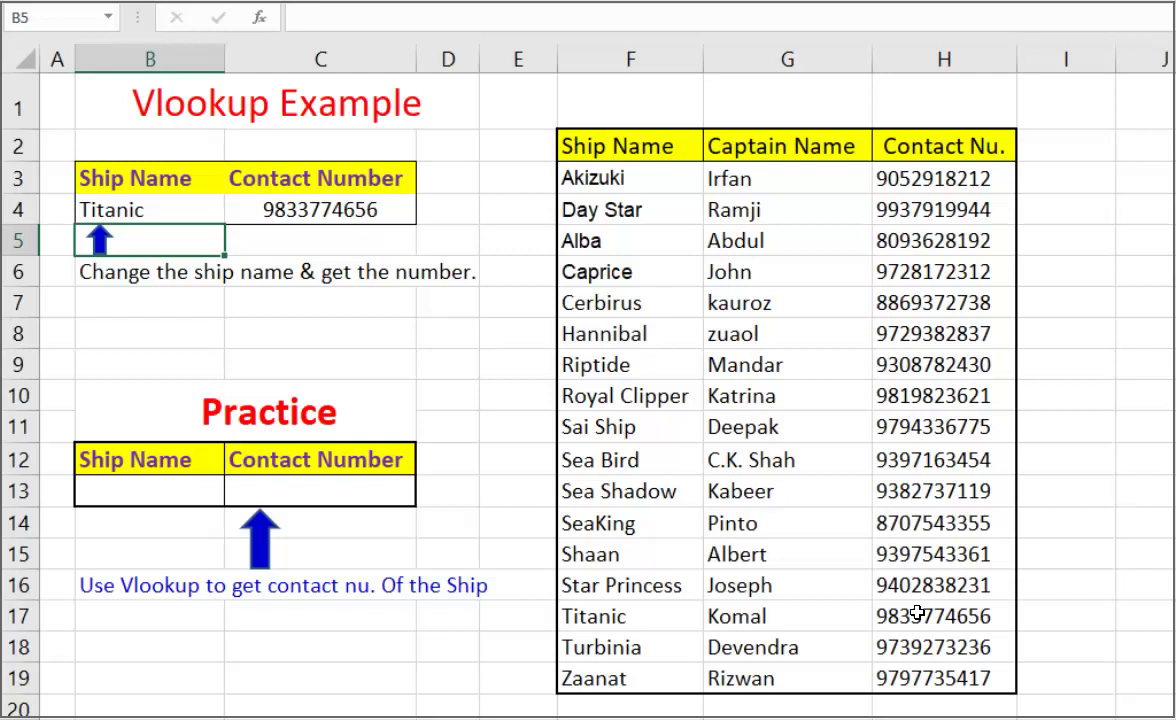
pyautogui.press('Up')
pyautogui.press('Right')
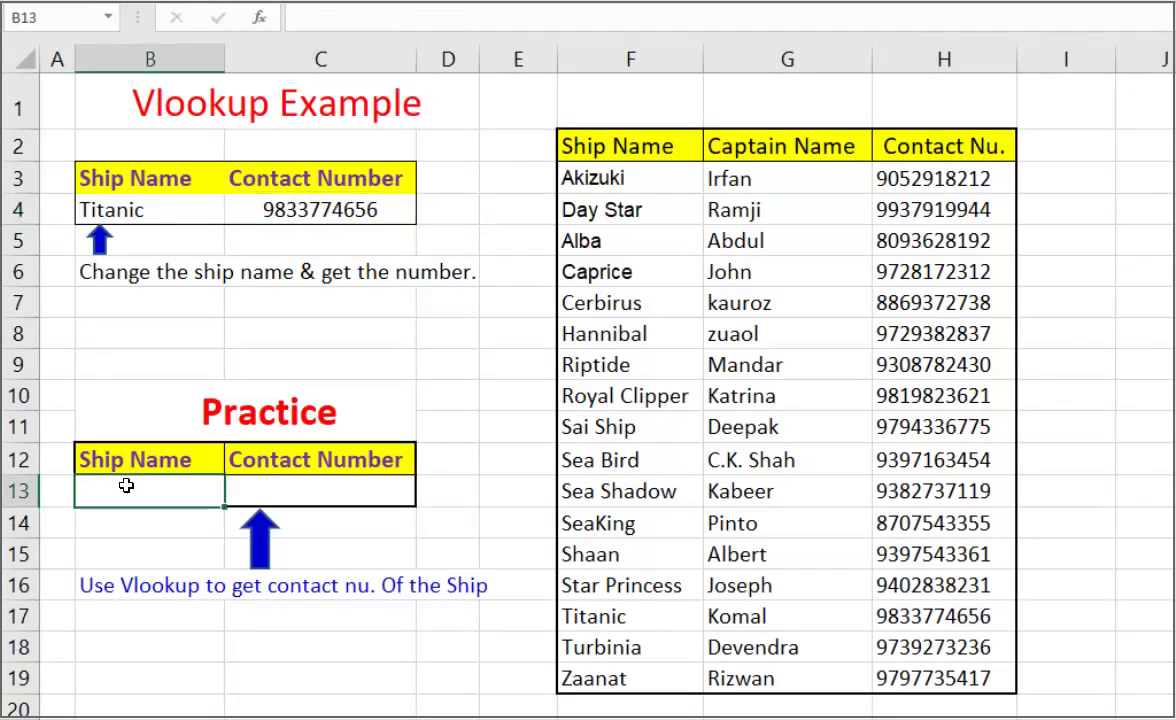
# Step: Enter Titanic in B13 and =VLOOKUP(B13,F3:H19,3) in C13 to return its contact number
pyautogui.write('Tit')
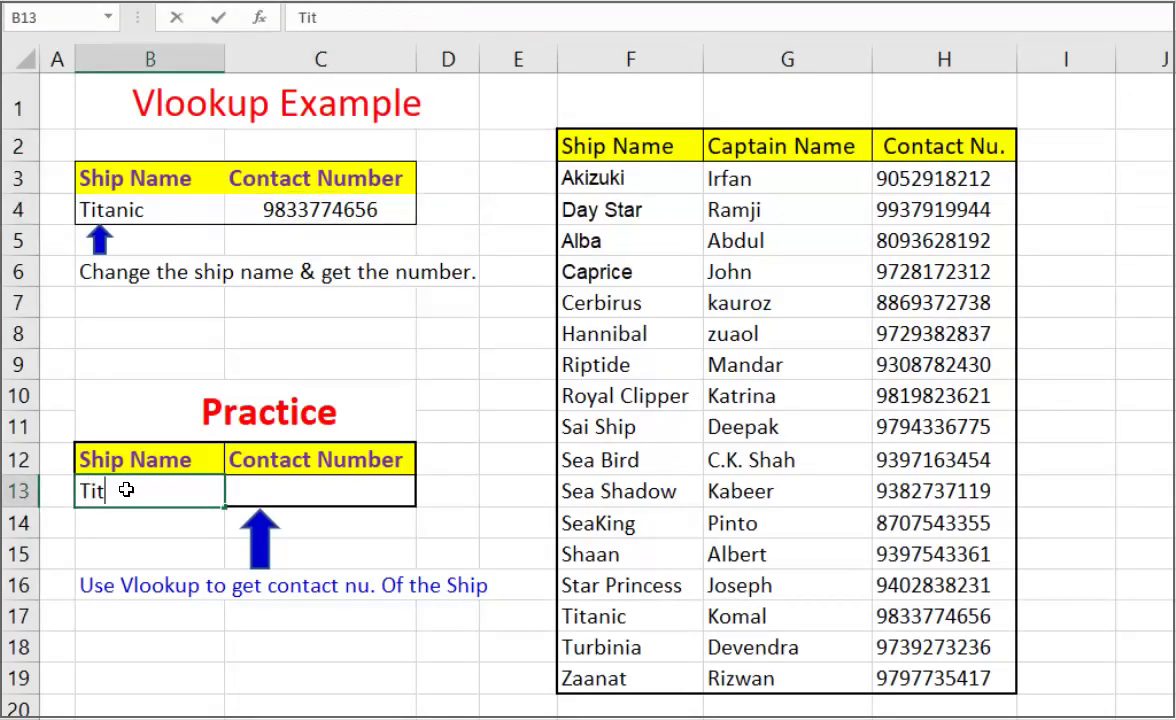
pyautogui.write('anic')
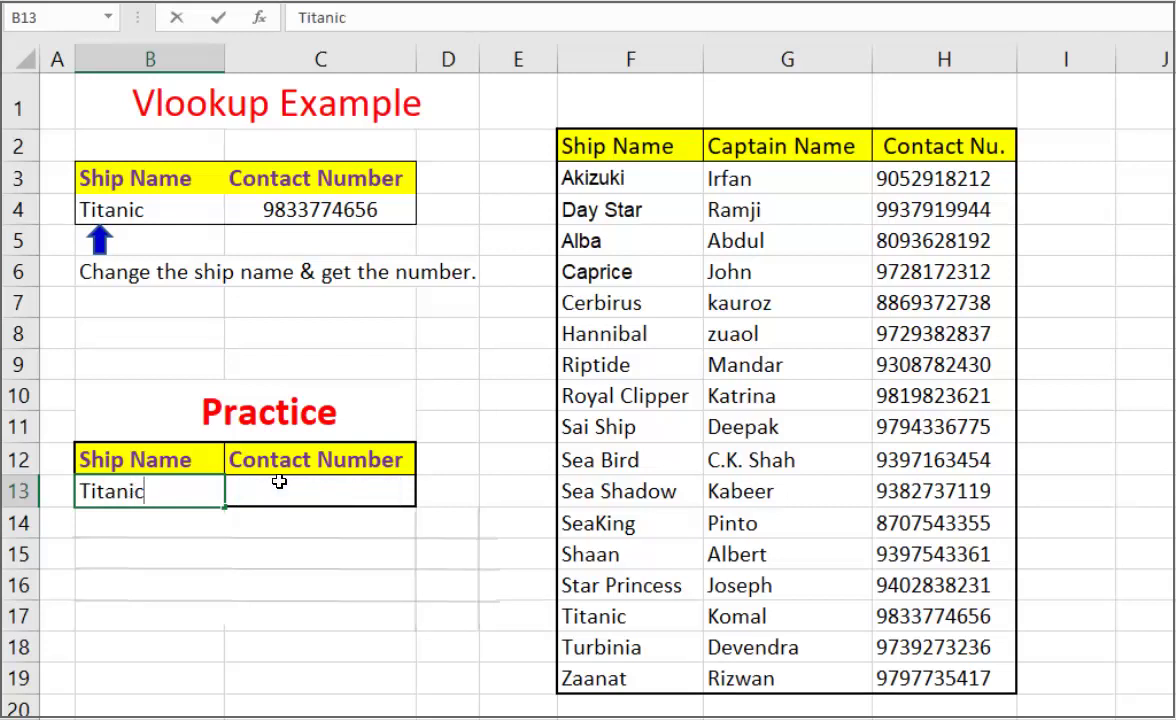
pyautogui.click(279, 482)
pyautogui.write('=v')
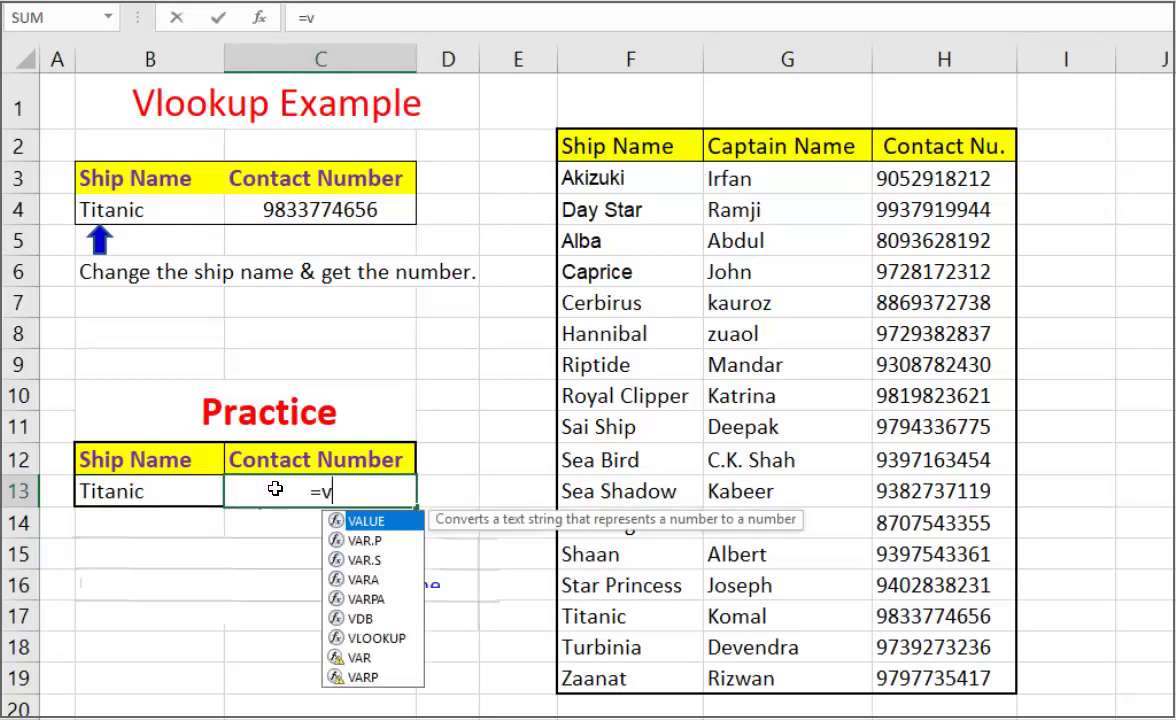
pyautogui.write('look')
pyautogui.press('Tab')
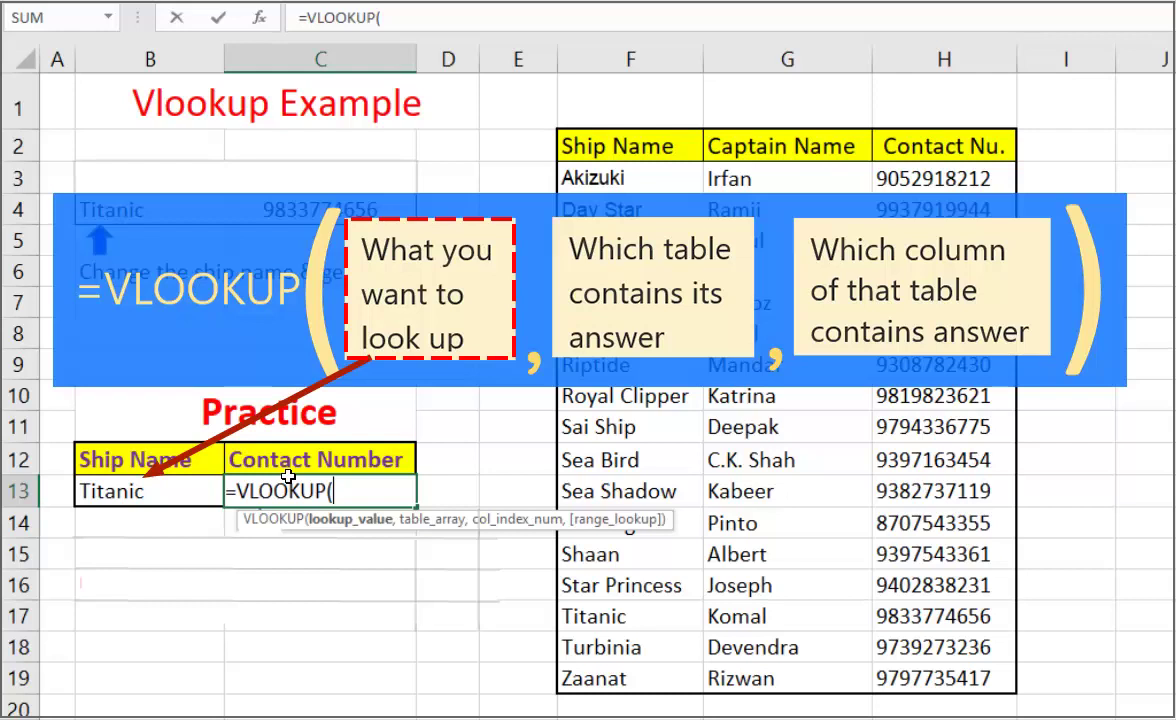
pyautogui.click(137, 486)
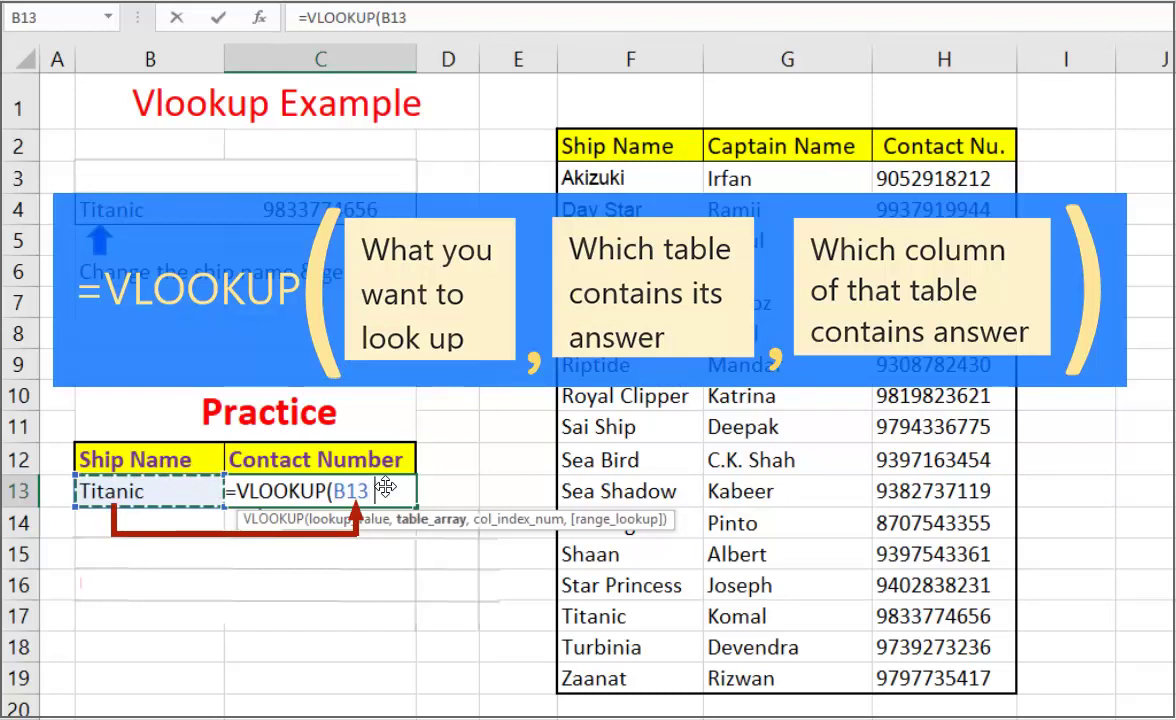
pyautogui.write(',')
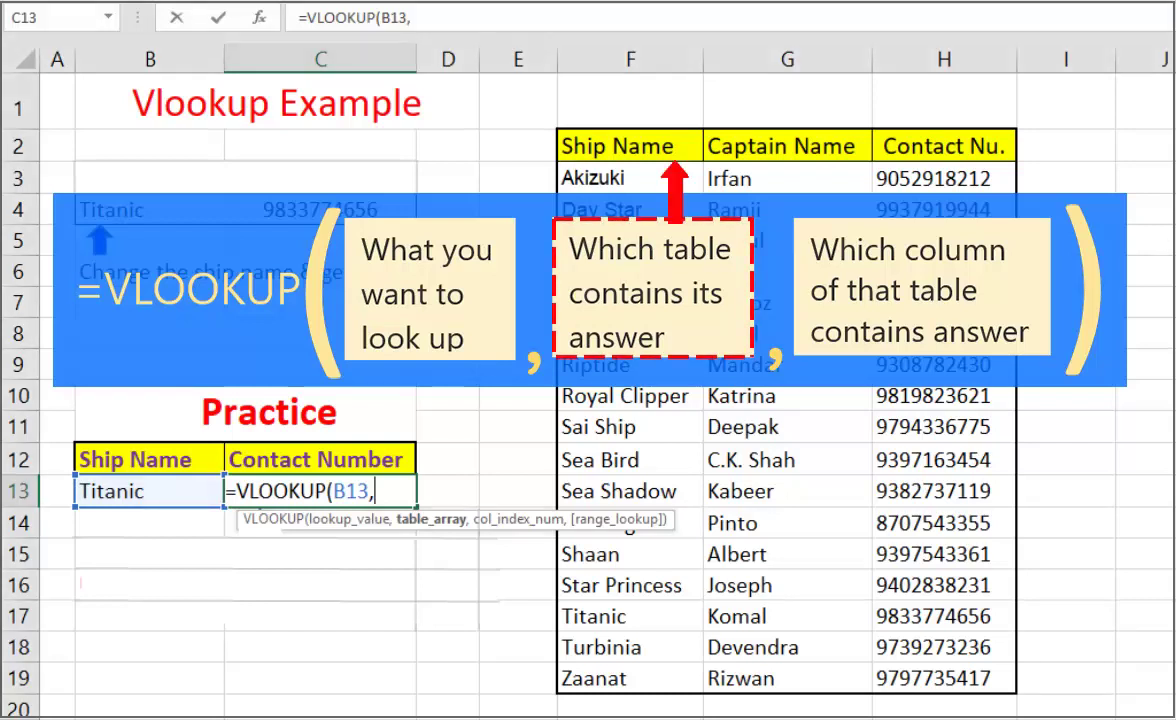
pyautogui.moveTo(590, 178); pyautogui.dragTo(940, 678)
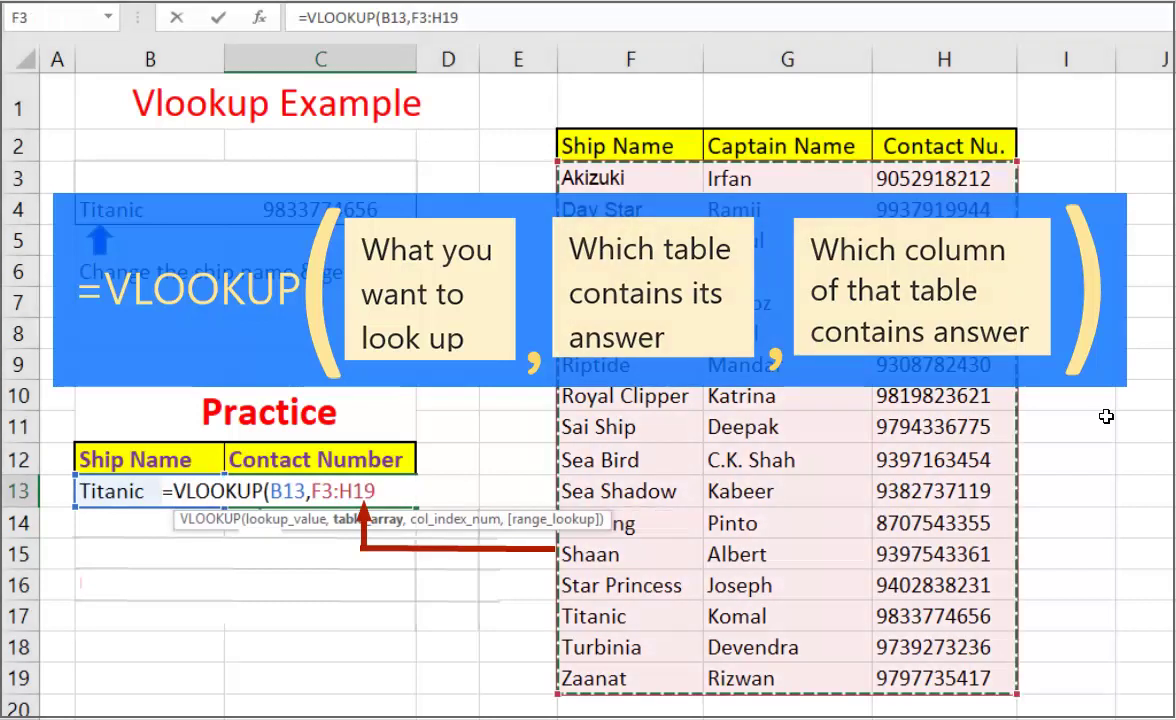
pyautogui.write(',')
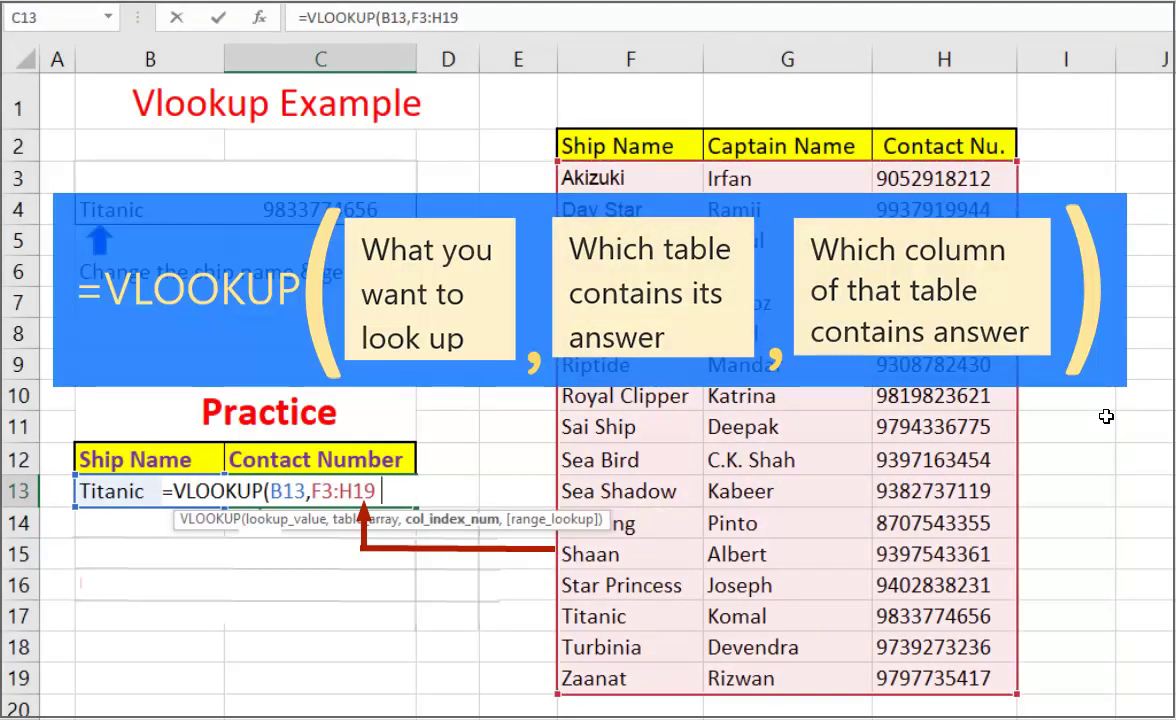
pyautogui.press('BackSpace')
pyautogui.write(',')
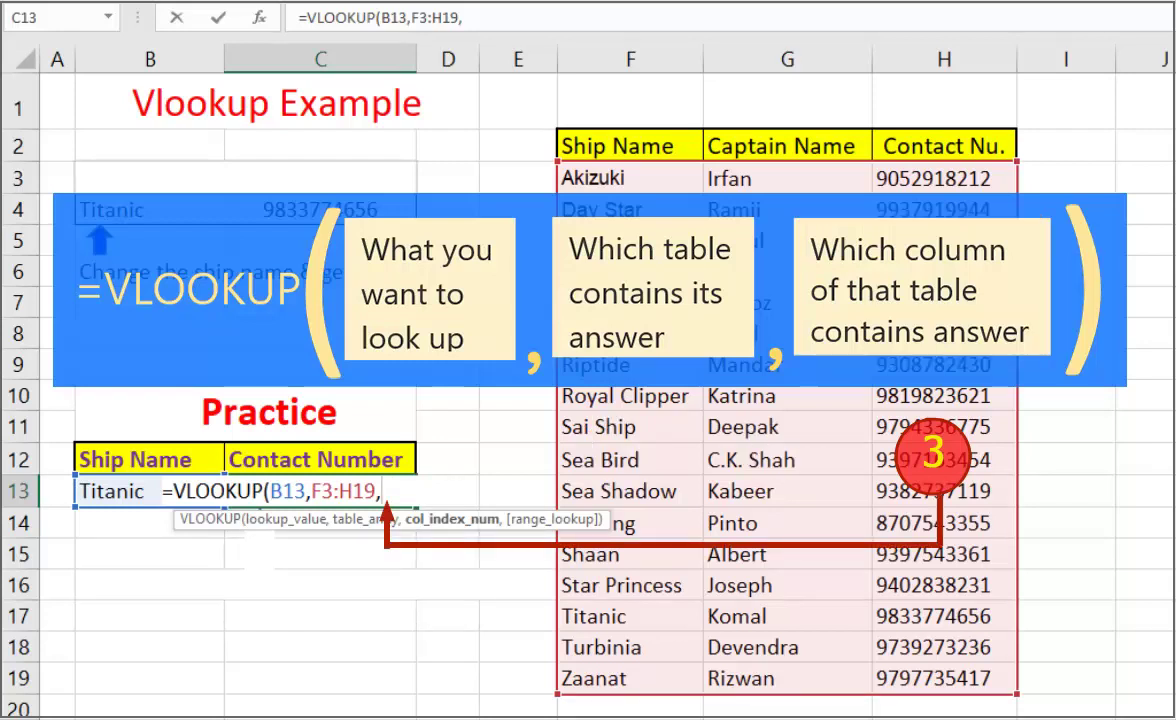
pyautogui.write('3)')
pyautogui.press('Return')
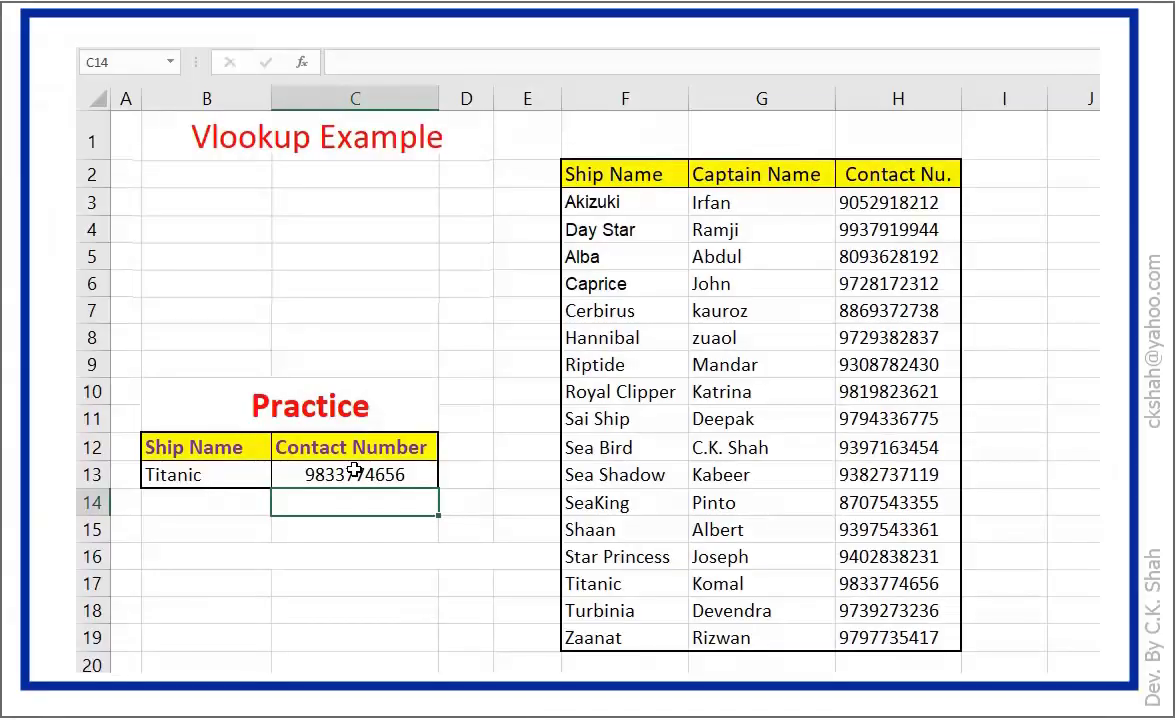
pyautogui.click(354, 470)
pyautogui.press('Delete')
pyautogui.write('=vloo')
pyautogui.press('Tab')
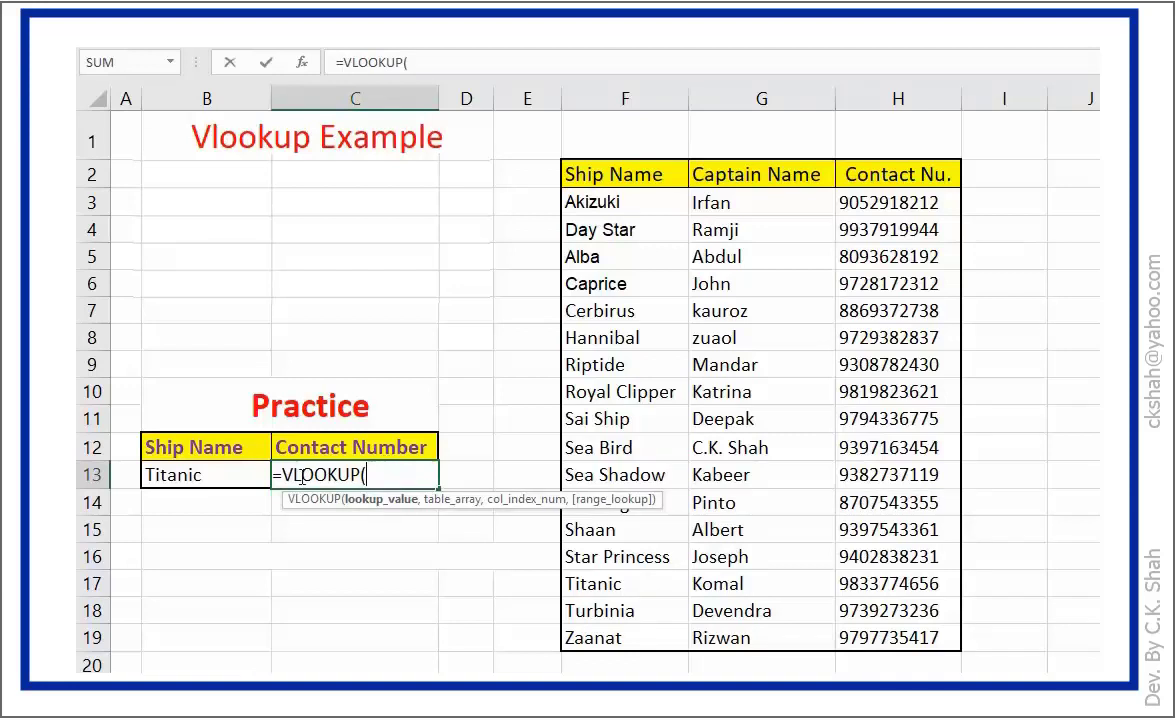
pyautogui.click(207, 476)
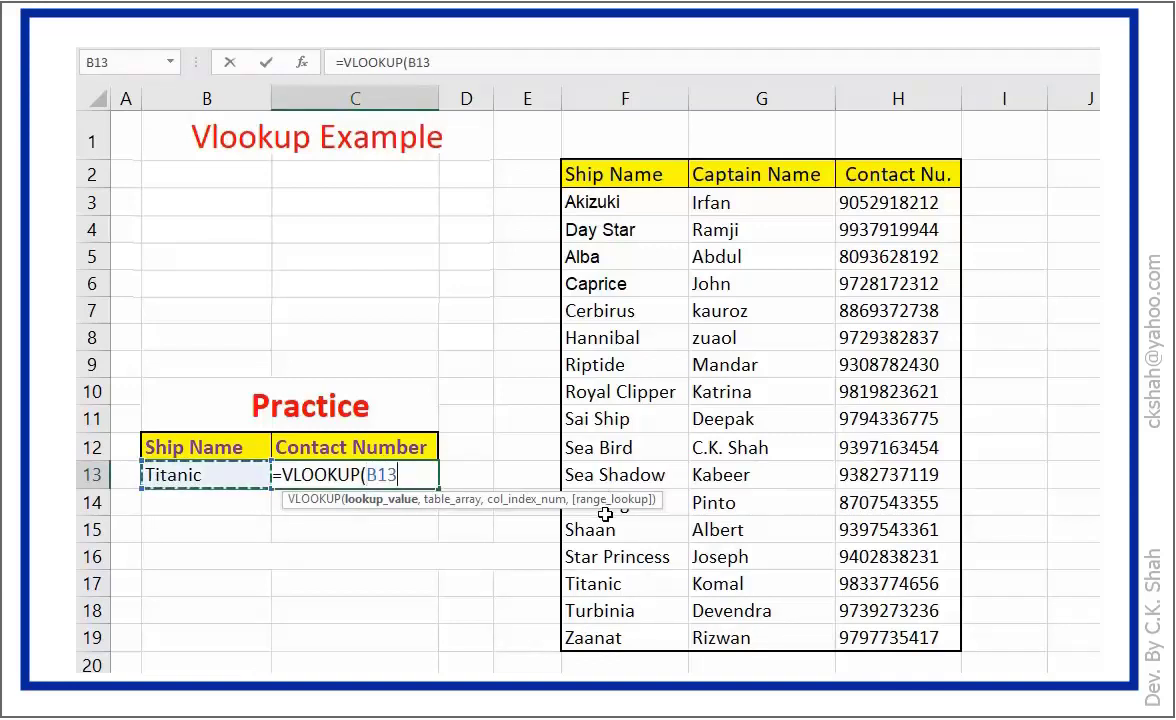
pyautogui.write(',')
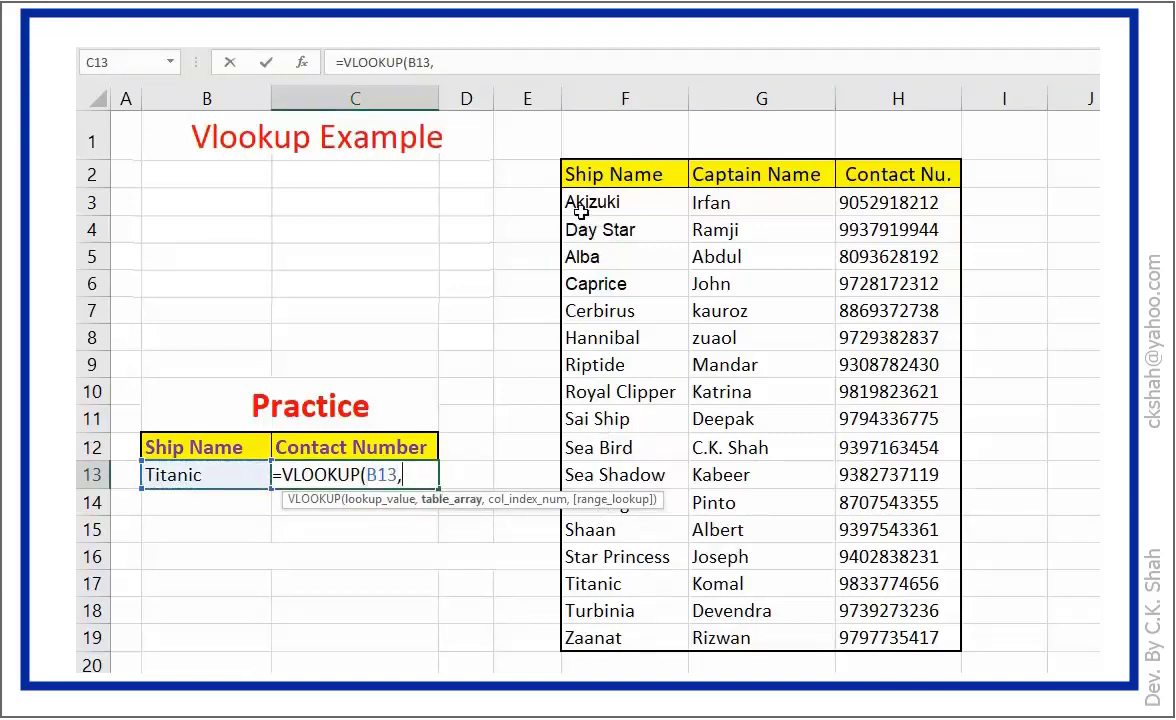
pyautogui.moveTo(588, 200); pyautogui.dragTo(928, 638)
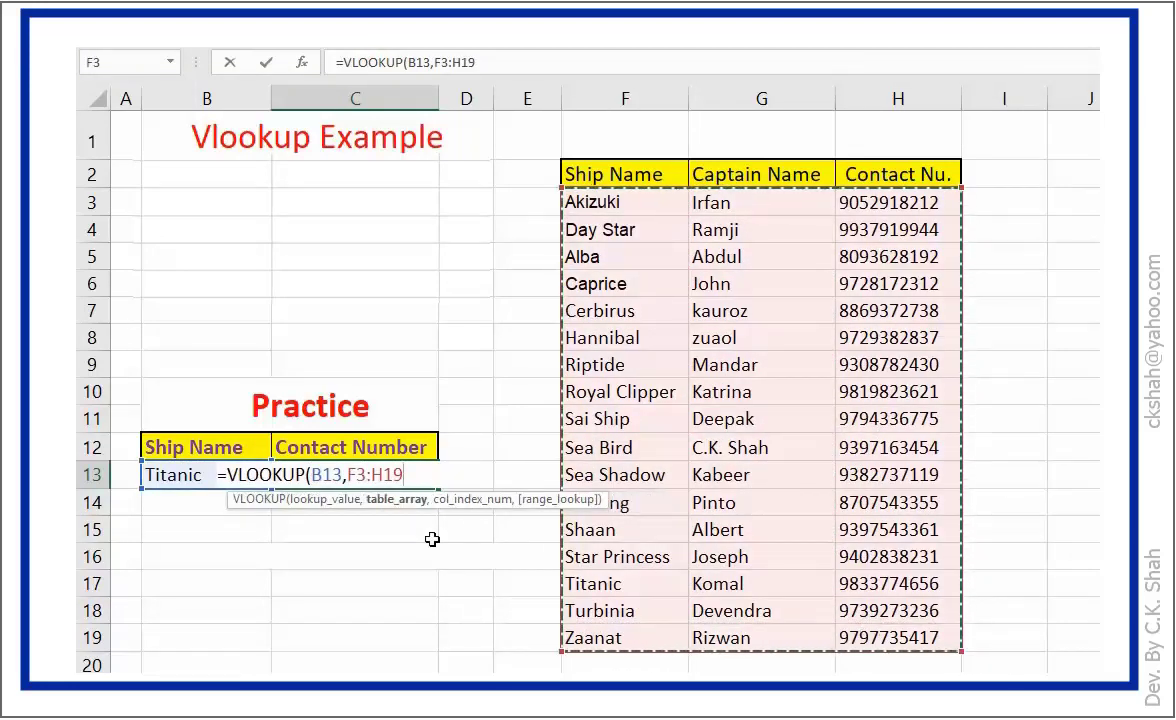
pyautogui.write(',')
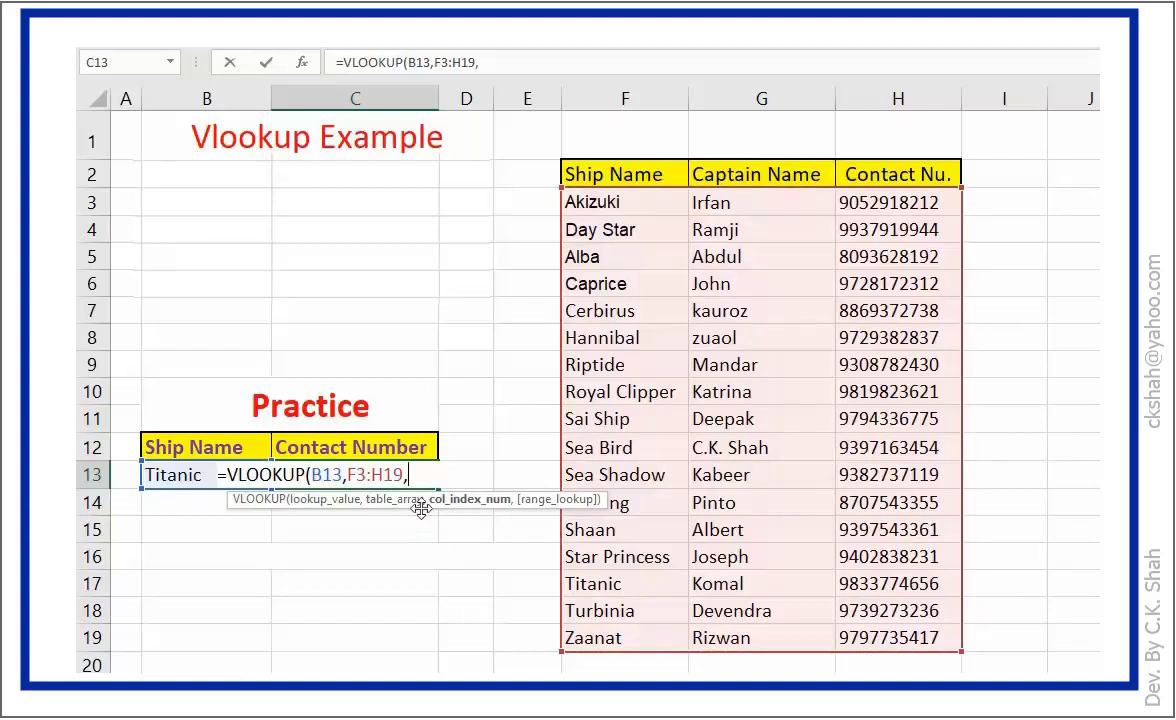
pyautogui.write('3)')
pyautogui.press('Return')
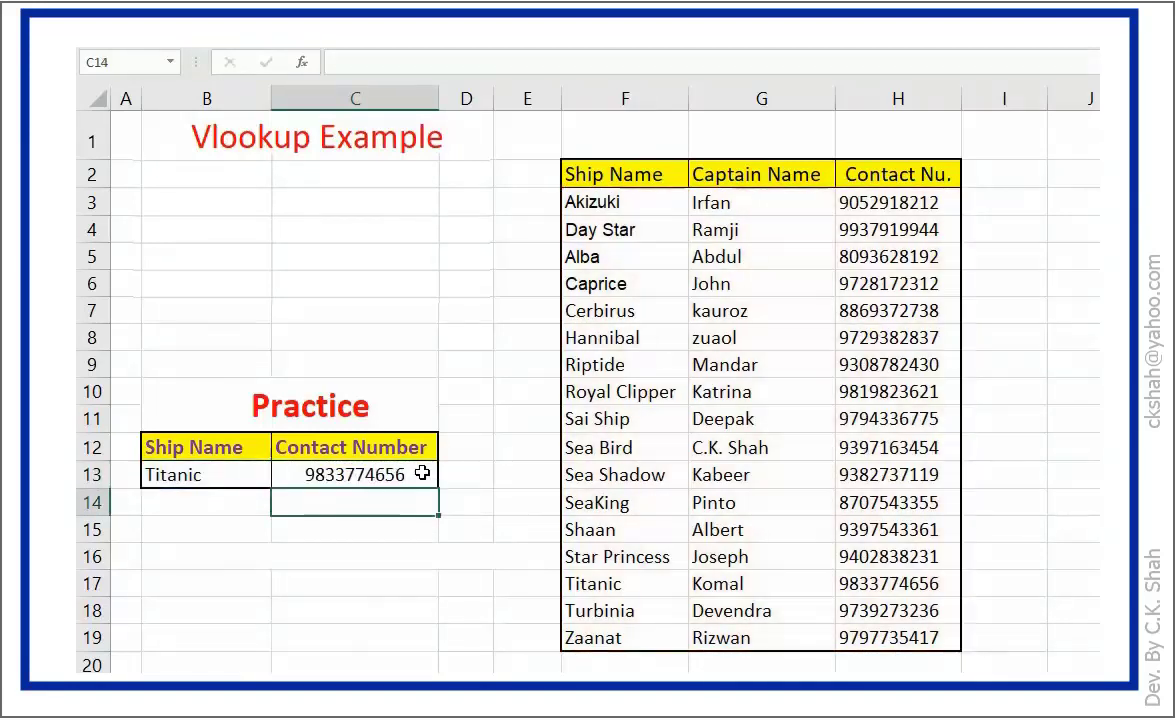
pyautogui.click(322, 472)
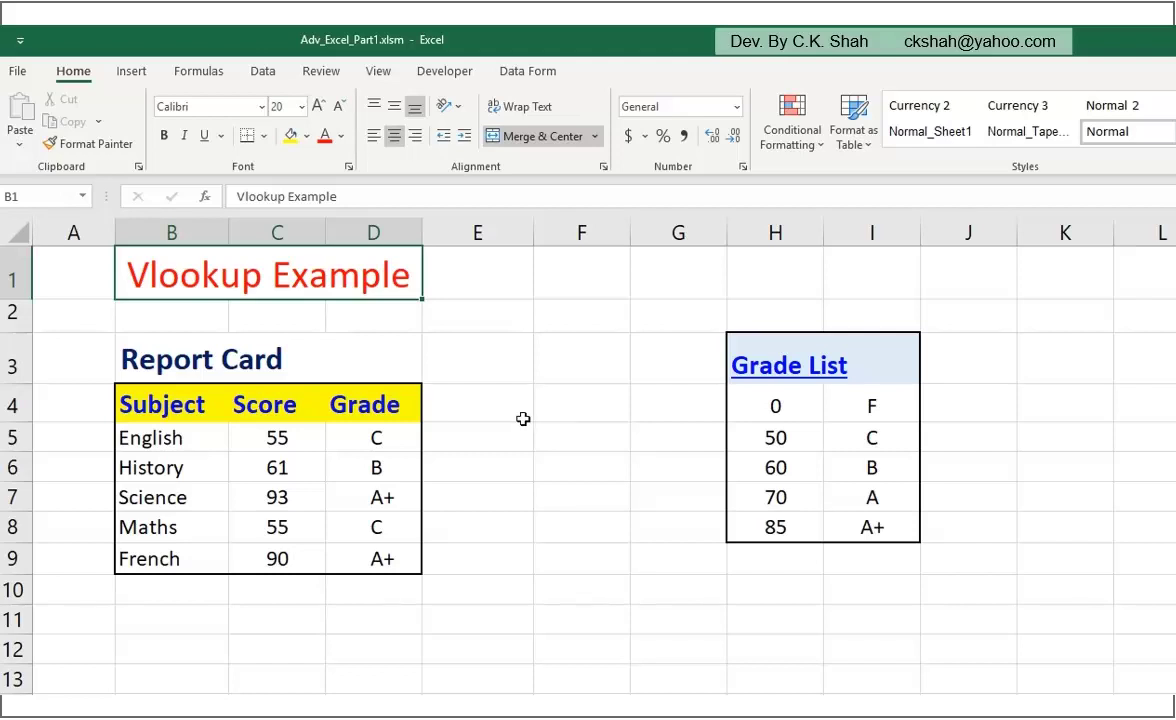
pyautogui.click(370, 438)
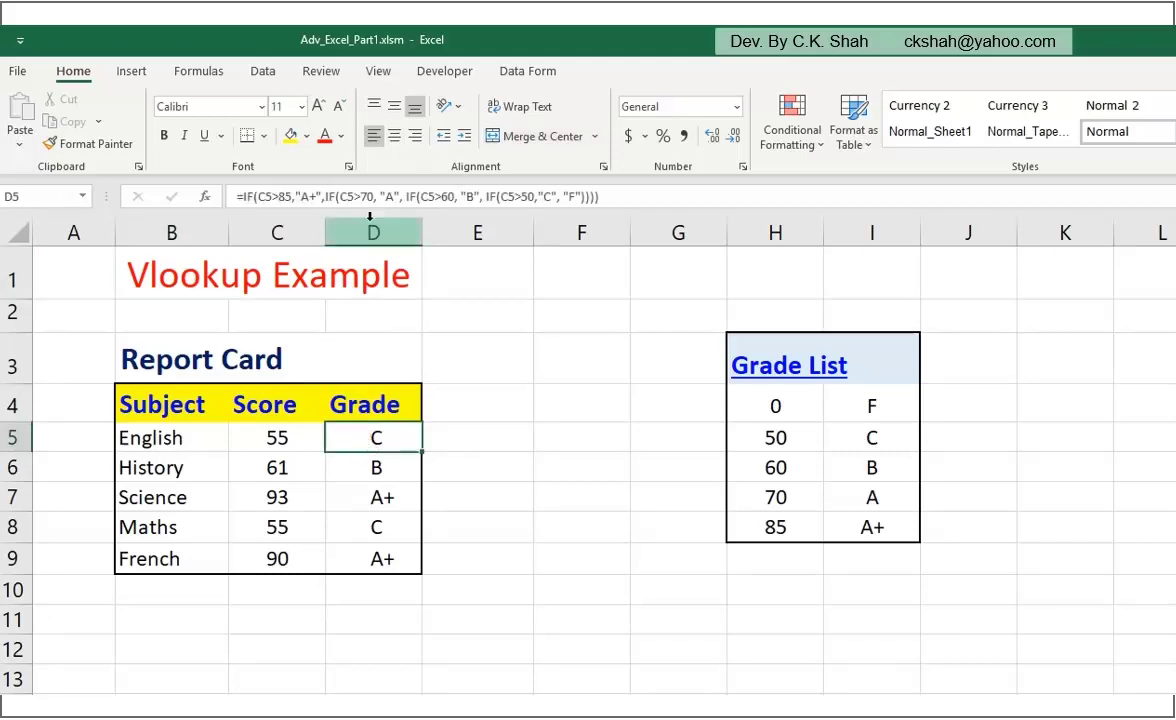
pyautogui.click(666, 196)
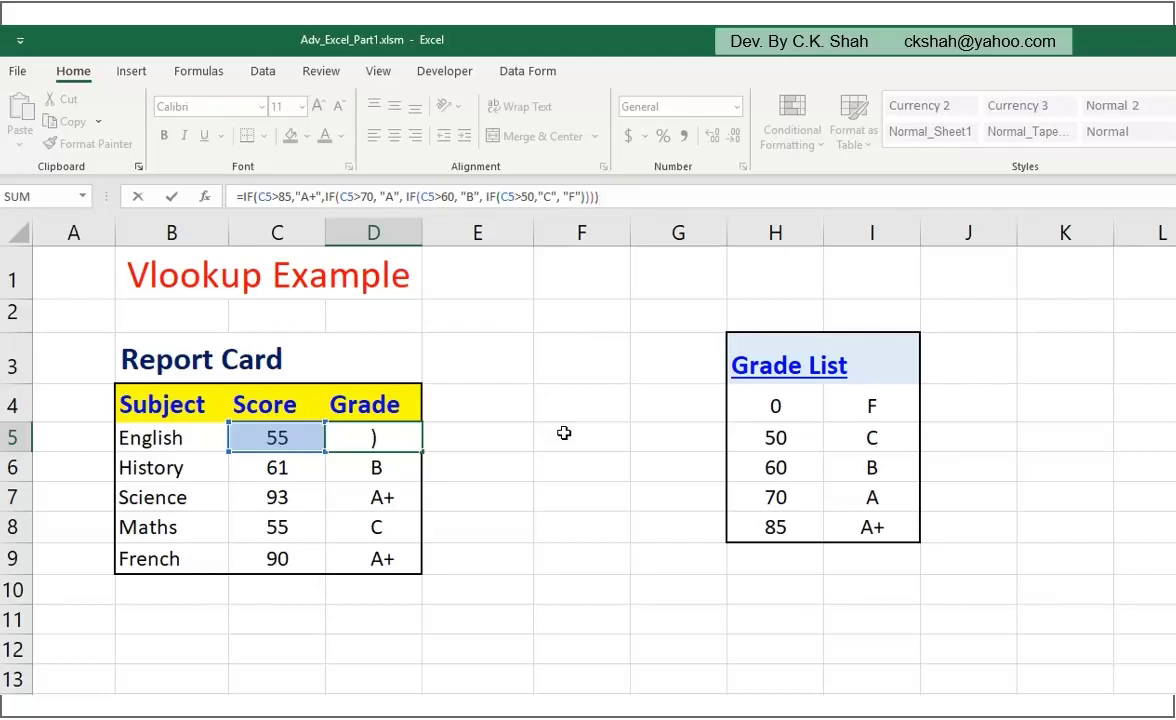
pyautogui.click(673, 453)
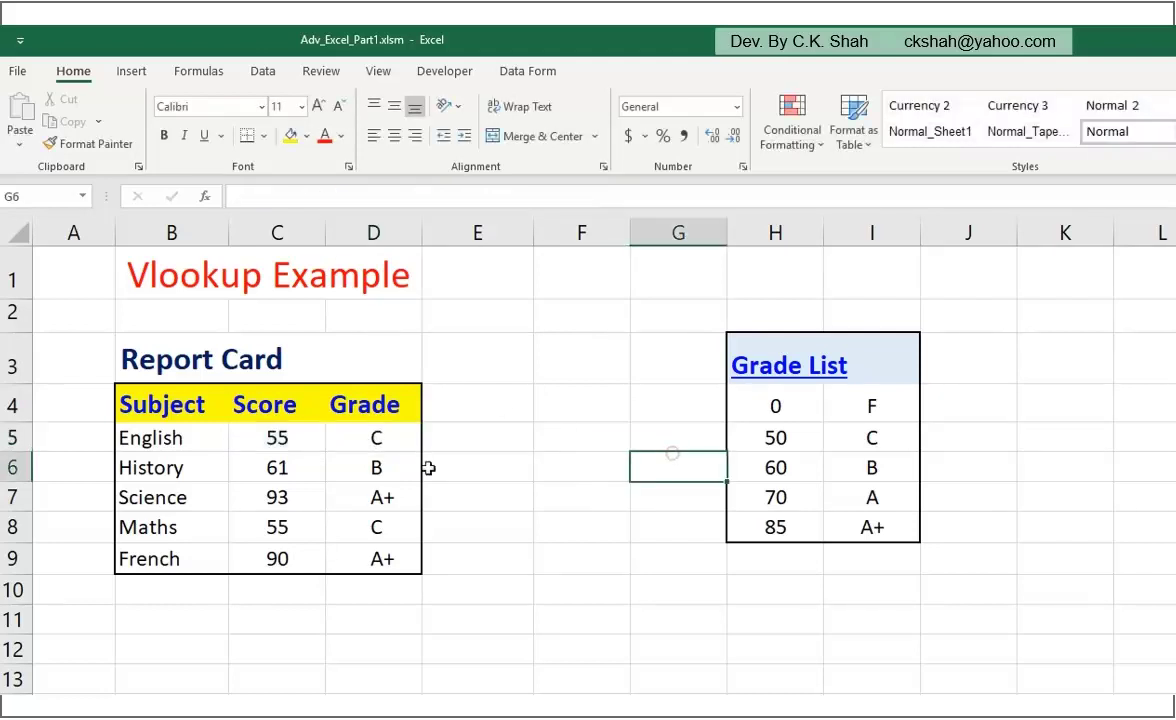
pyautogui.click(381, 437)
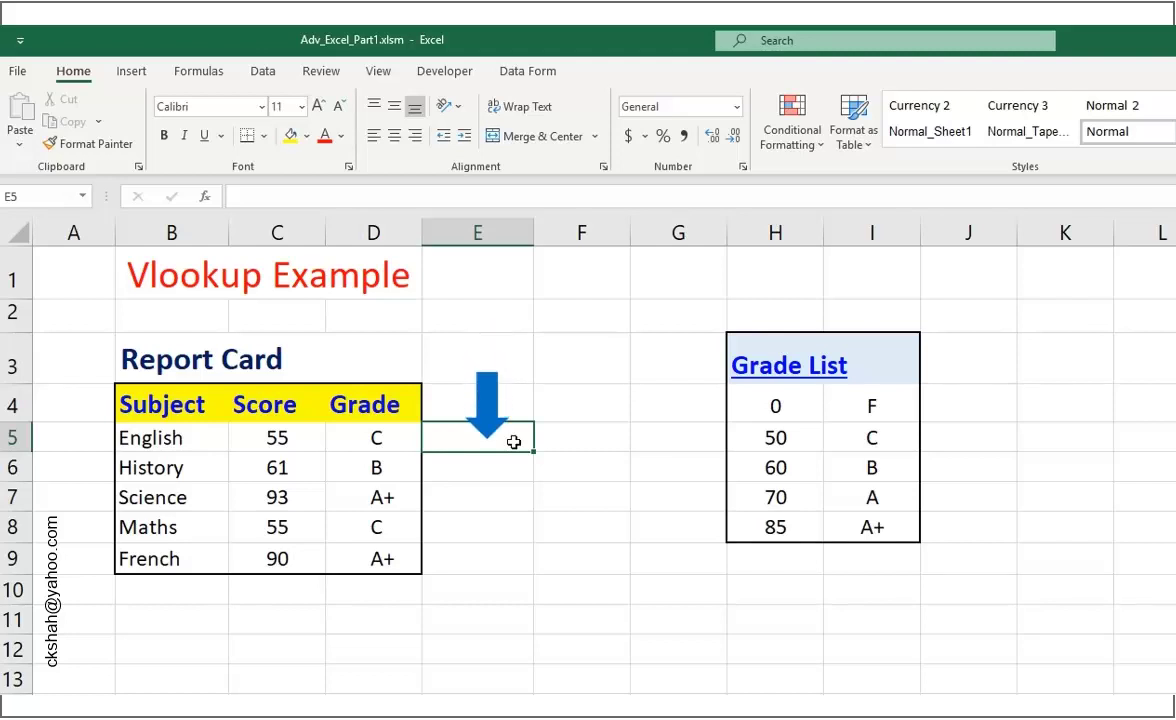
# Step: Enter =VLOOKUP(C5,H4:I8,2) in E5 to grade the English score 55 as C
pyautogui.write('=vloo')
pyautogui.press('Tab')
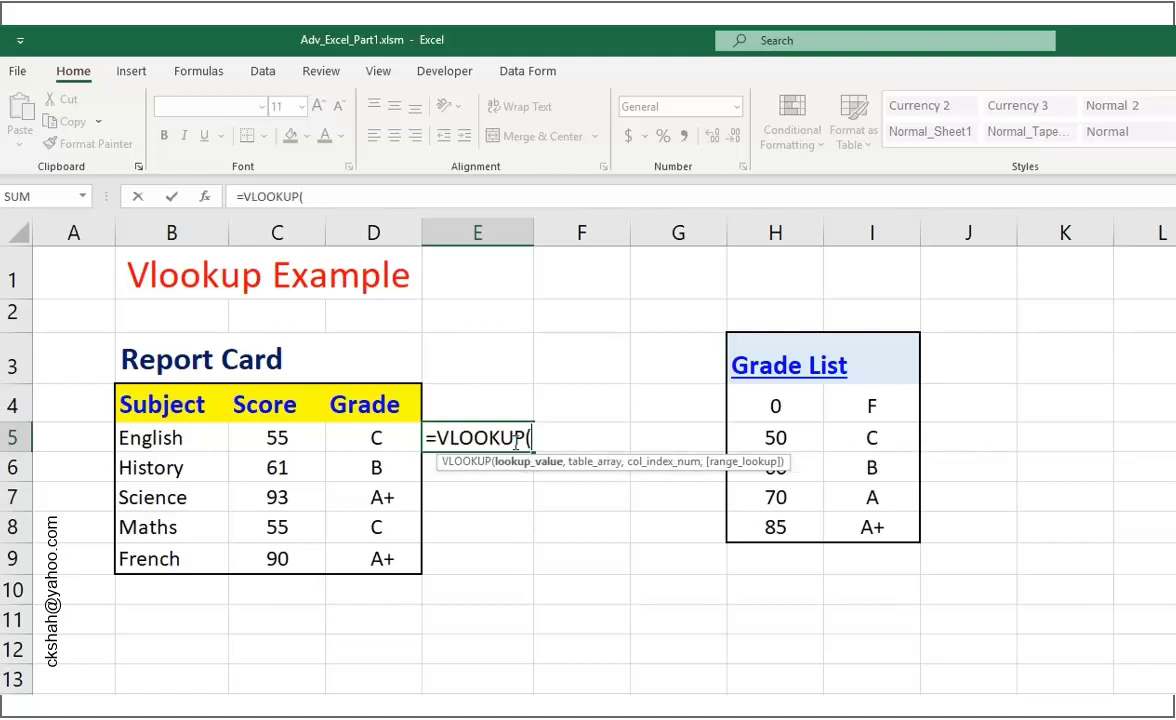
pyautogui.click(290, 436)
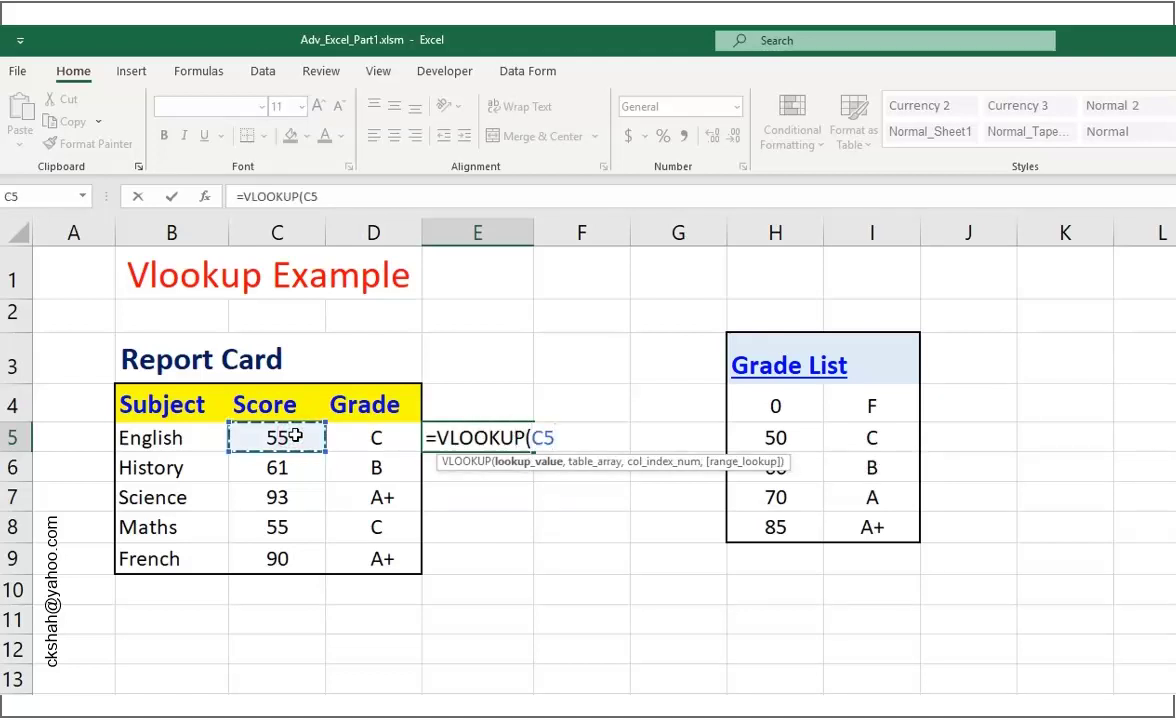
pyautogui.write(',')
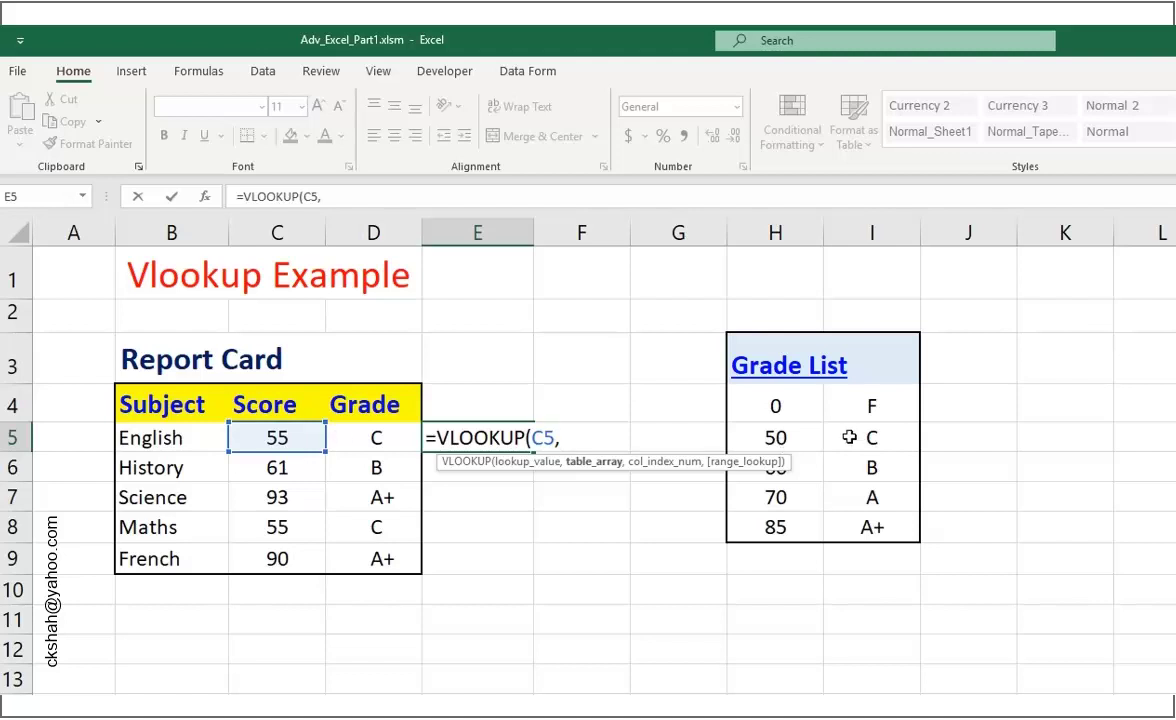
pyautogui.moveTo(790, 411); pyautogui.dragTo(876, 532)
pyautogui.write(',')
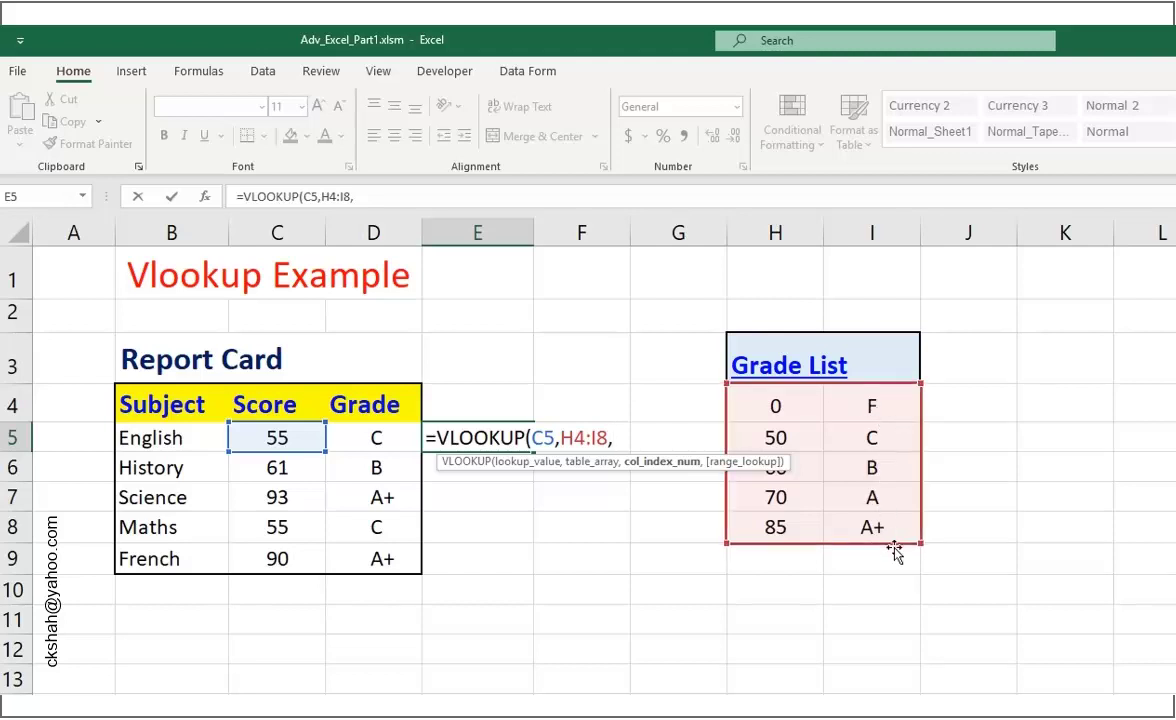
pyautogui.write('2)')
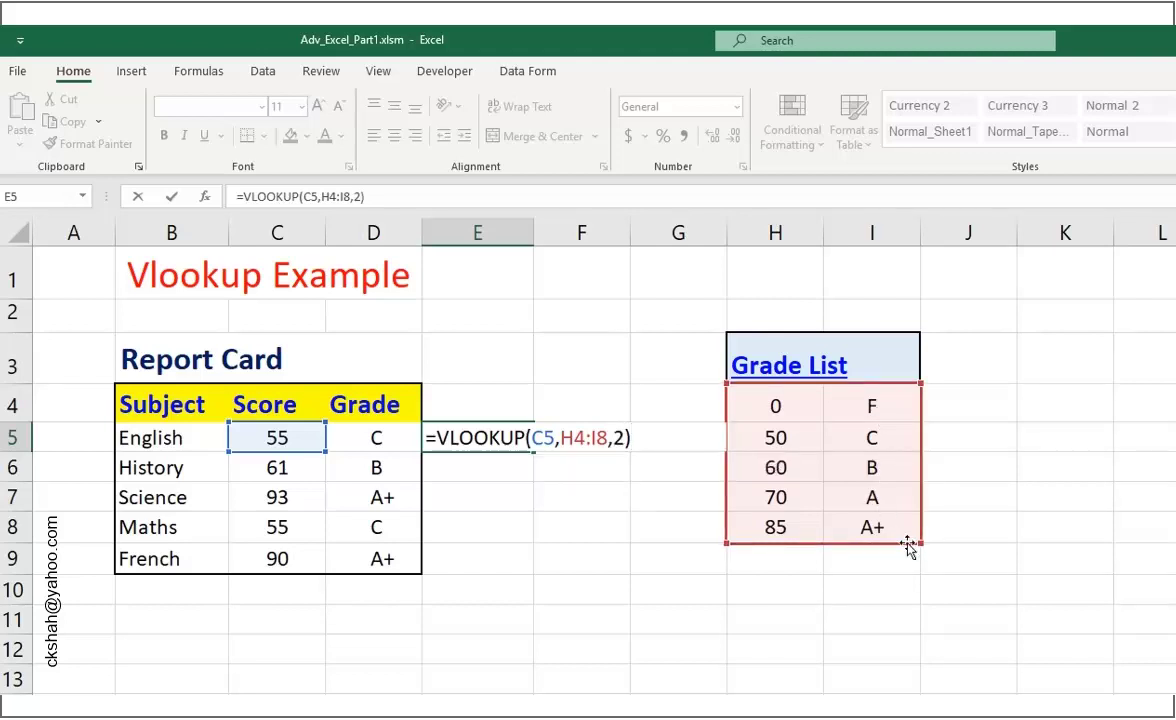
pyautogui.press('Return')
pyautogui.click(441, 438)
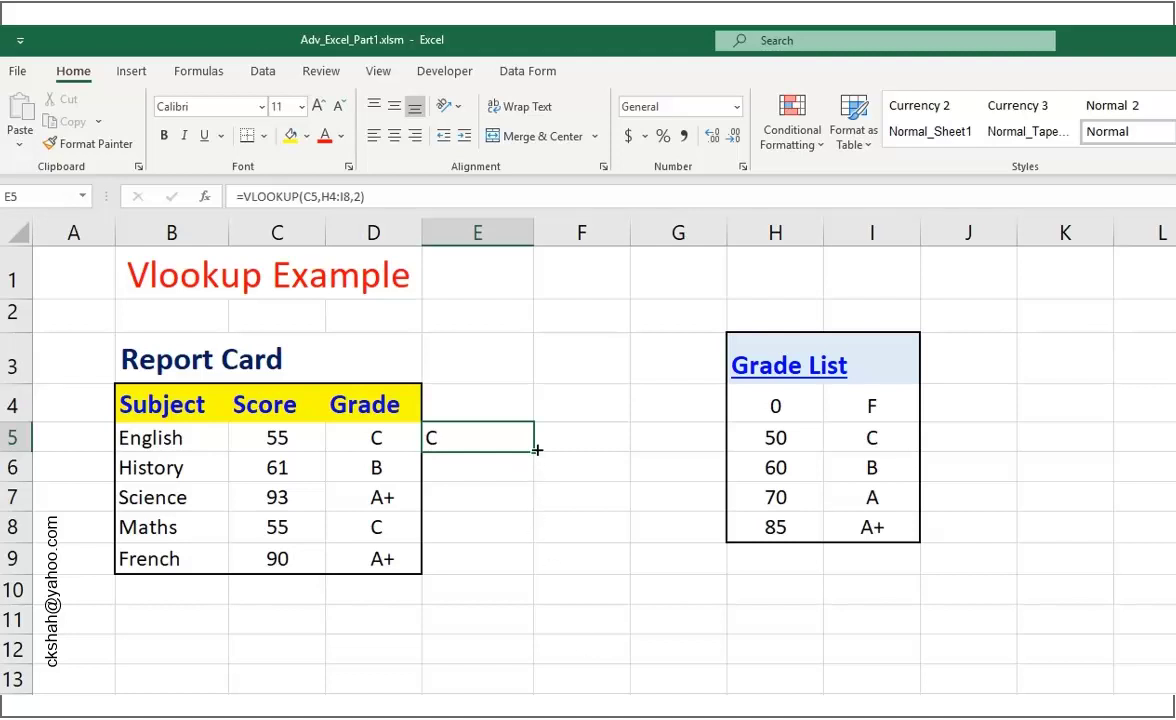
# Step: Fill the grade formula down to E9 and inspect E5–E8, finding #N/A for Maths
pyautogui.moveTo(534, 452); pyautogui.dragTo(535, 572)
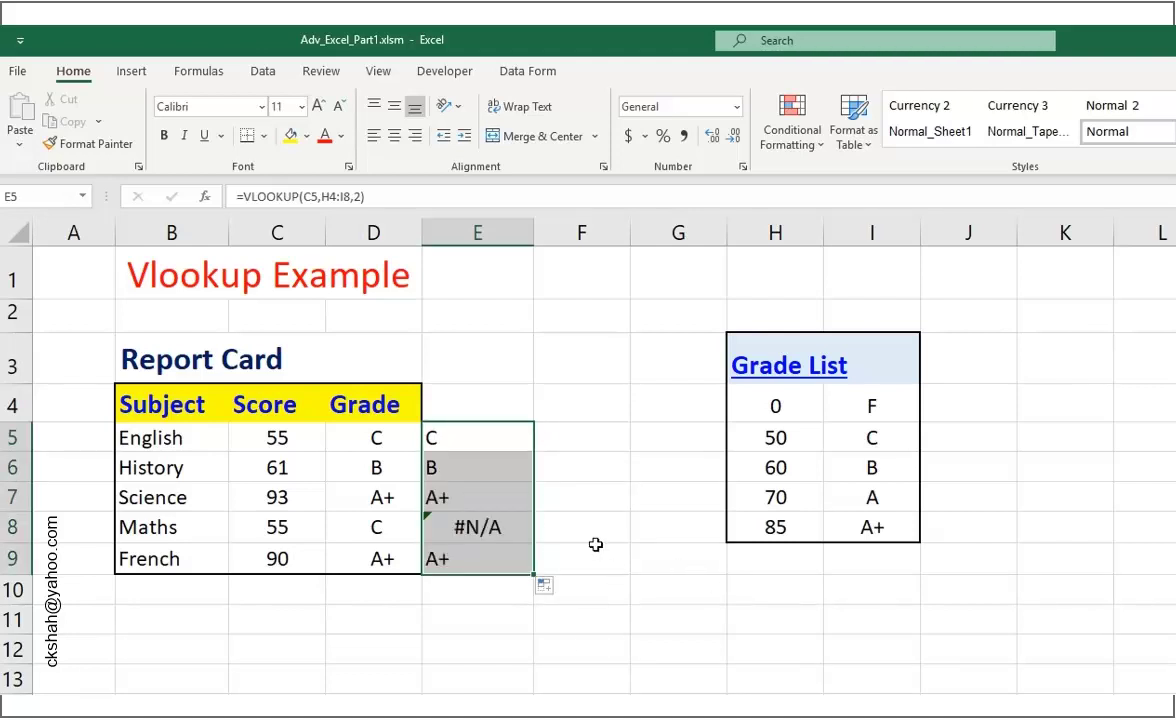
pyautogui.click(490, 437)
pyautogui.click(496, 477)
pyautogui.click(487, 496)
pyautogui.click(488, 522)
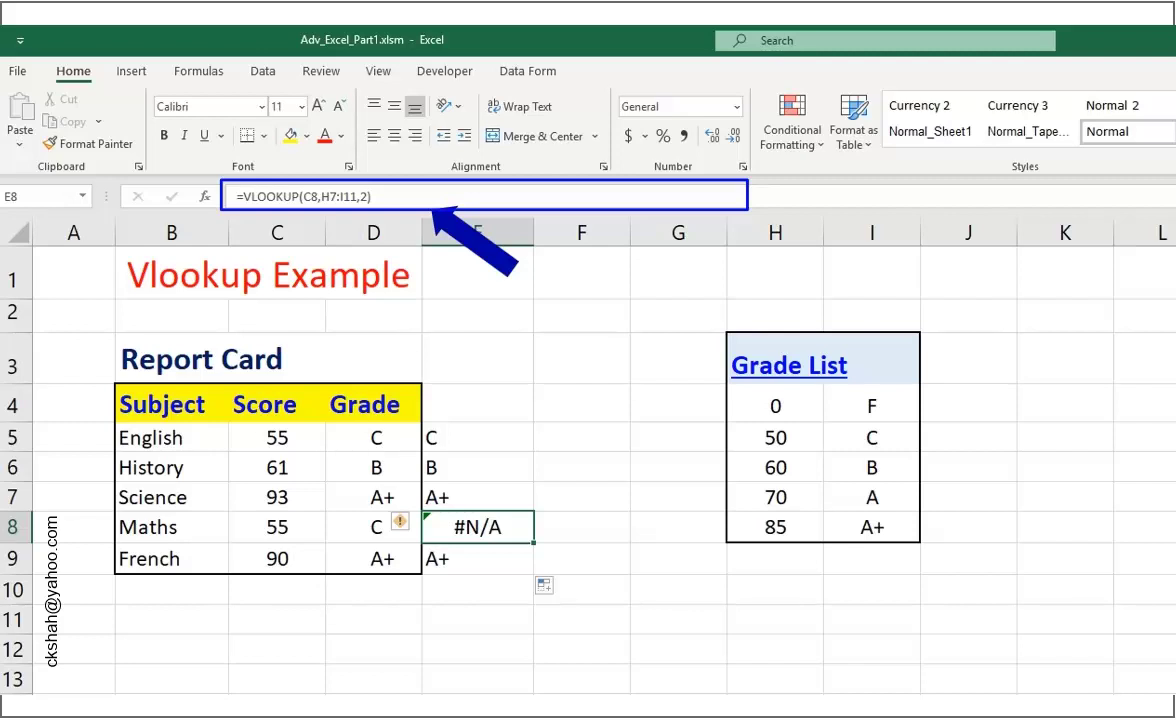
pyautogui.click(486, 430)
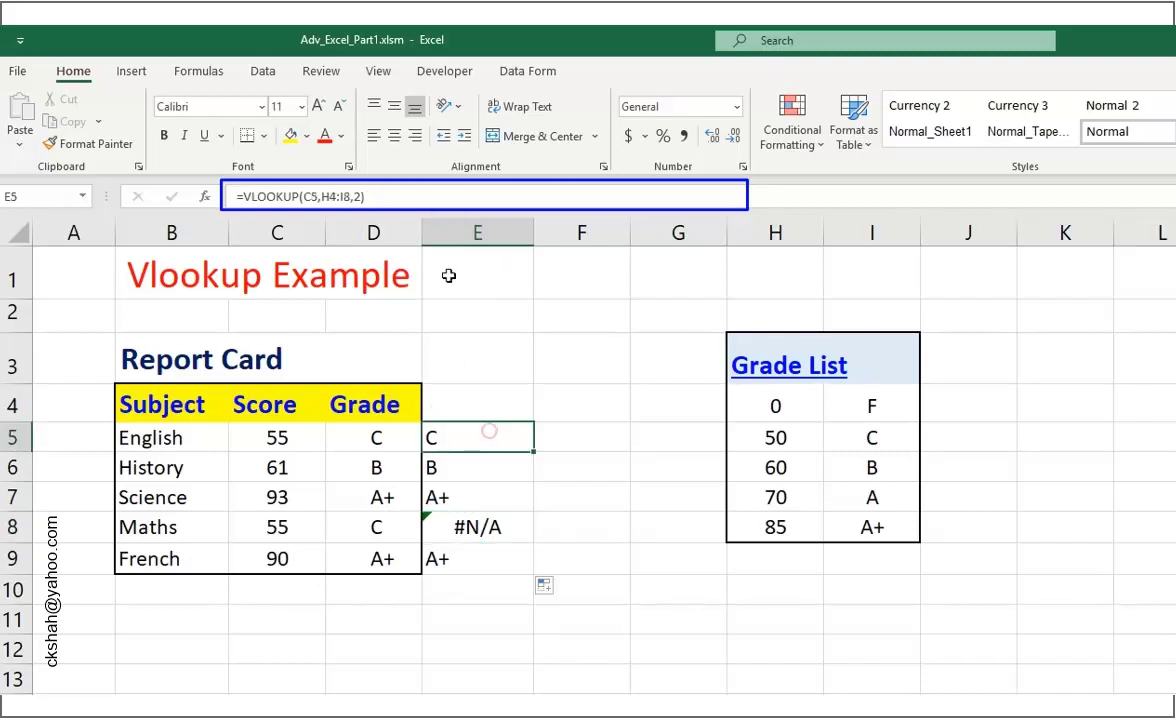
pyautogui.click(413, 200)
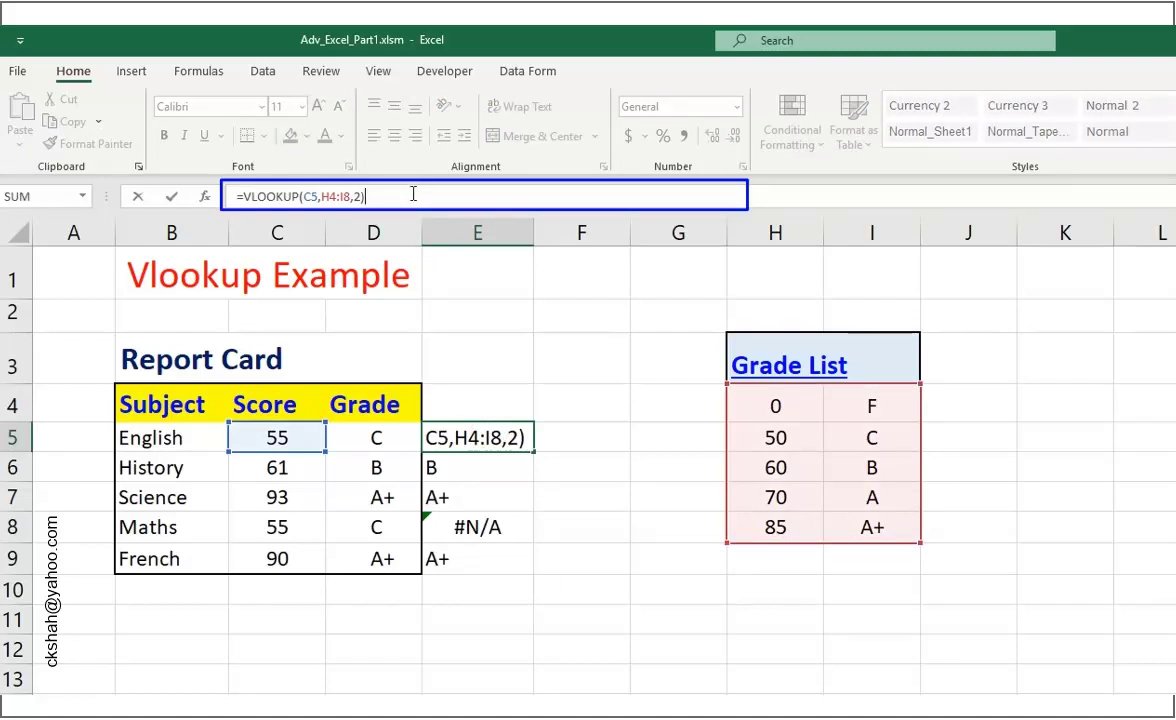
pyautogui.hotkey('ctrl', 'Return')
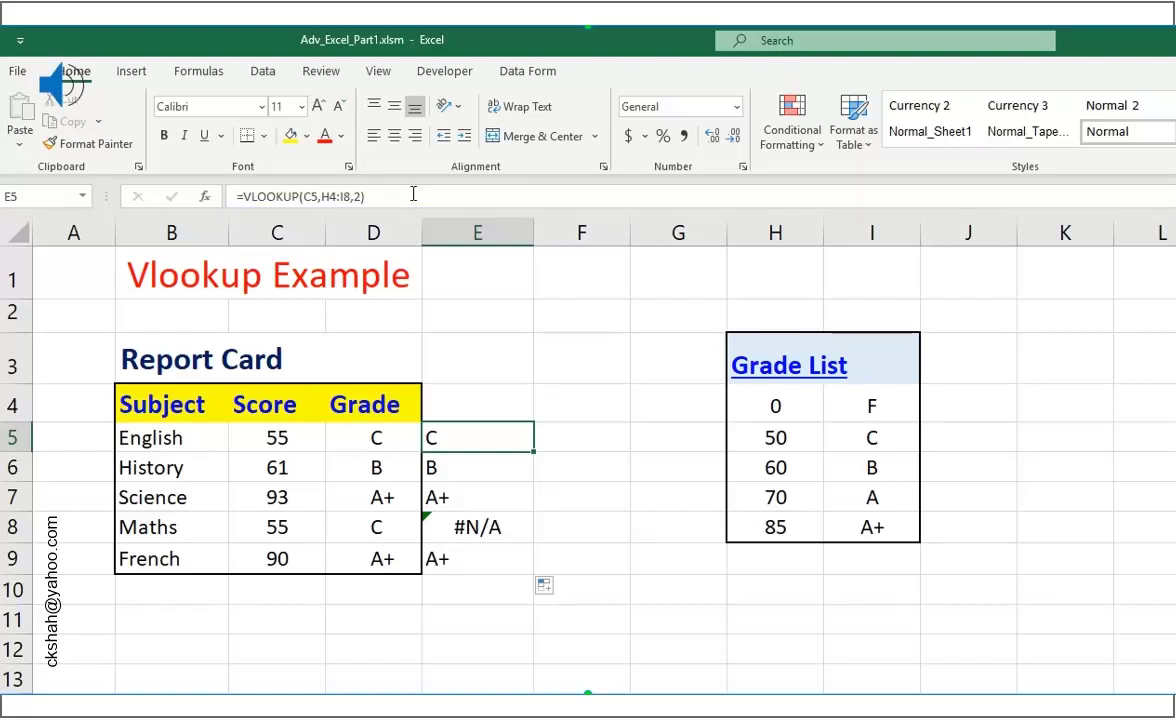
pyautogui.click(488, 527)
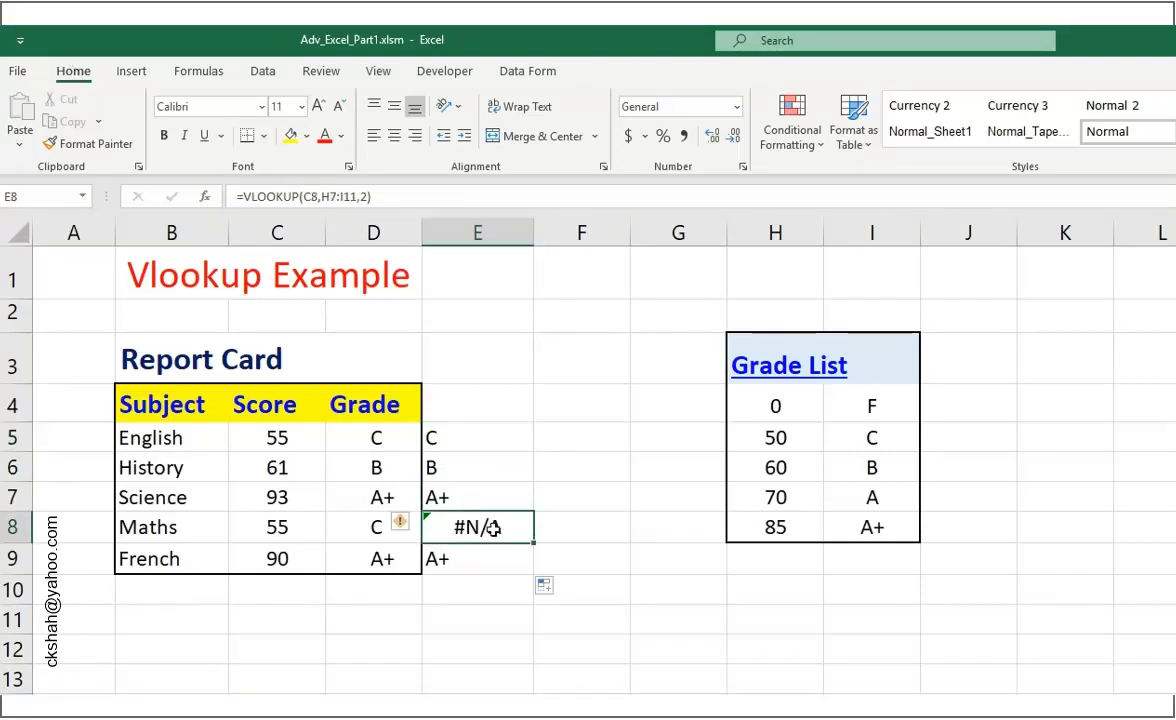
pyautogui.click(403, 199)
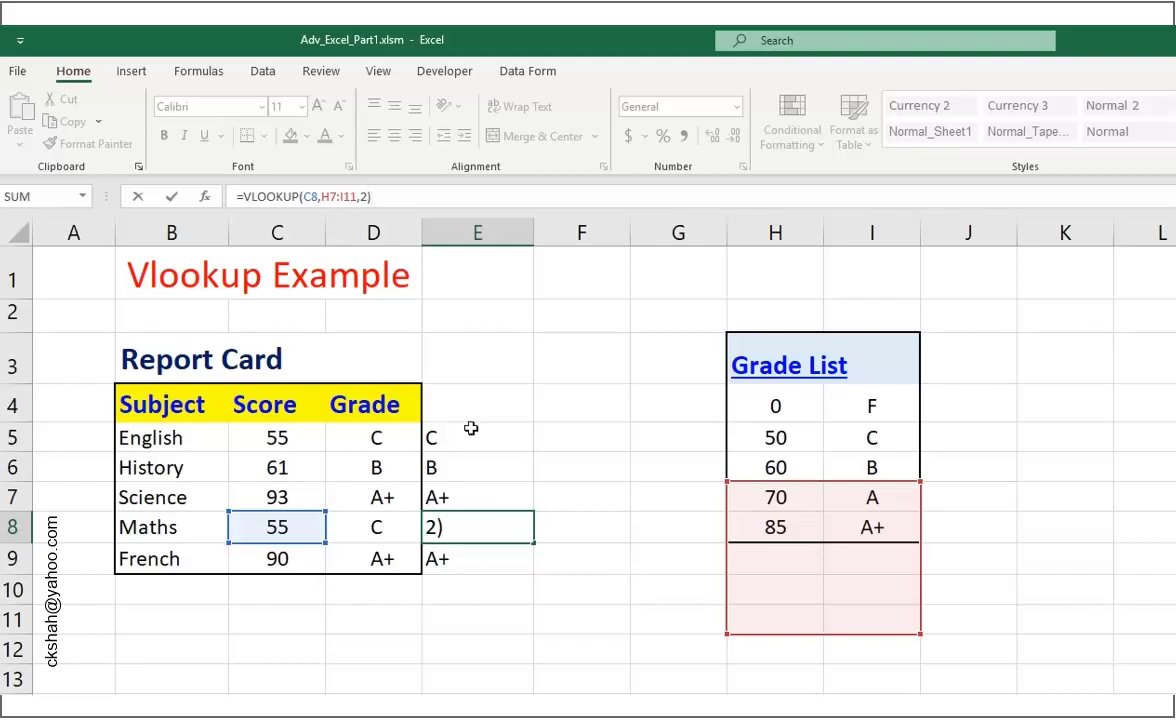
pyautogui.click(441, 437)
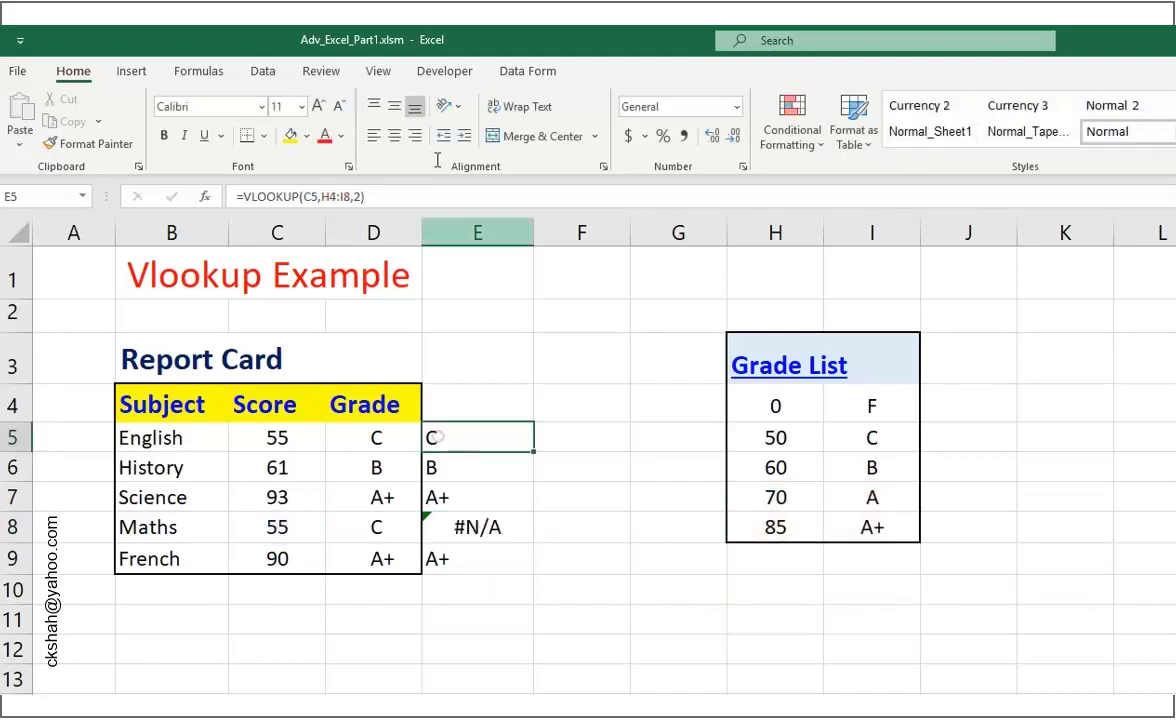
pyautogui.click(399, 196)
pyautogui.click(463, 471)
pyautogui.click(396, 197)
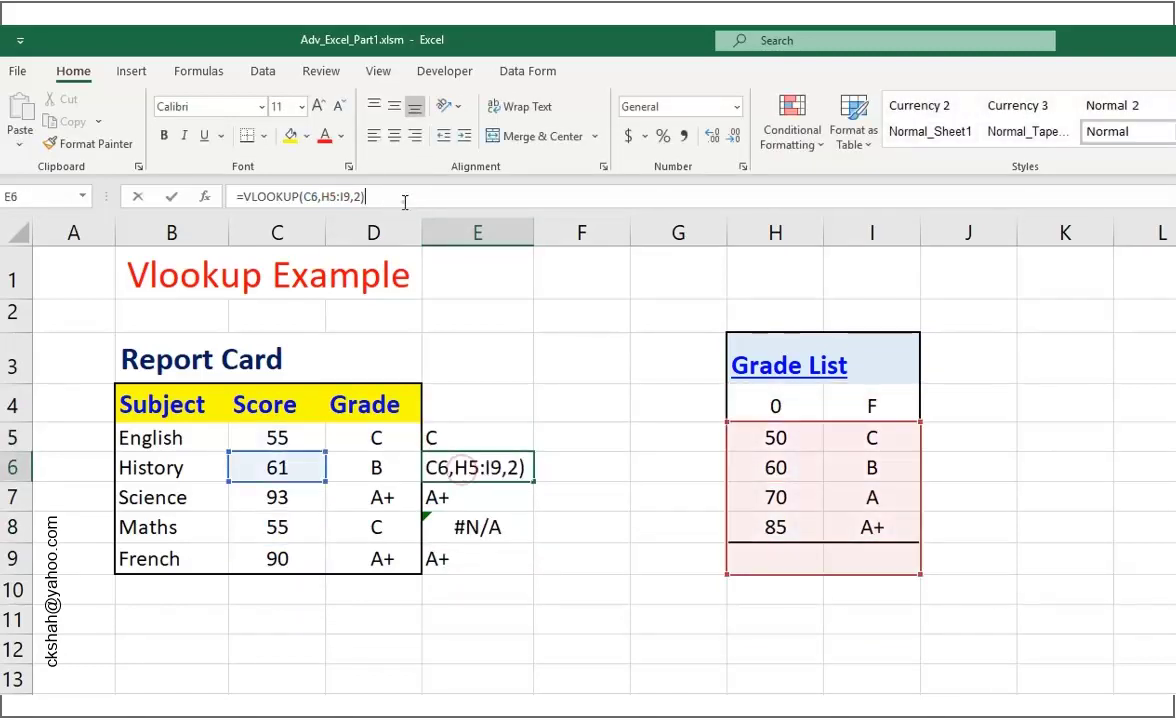
pyautogui.click(452, 498)
pyautogui.click(399, 193)
pyautogui.click(444, 522)
pyautogui.click(399, 197)
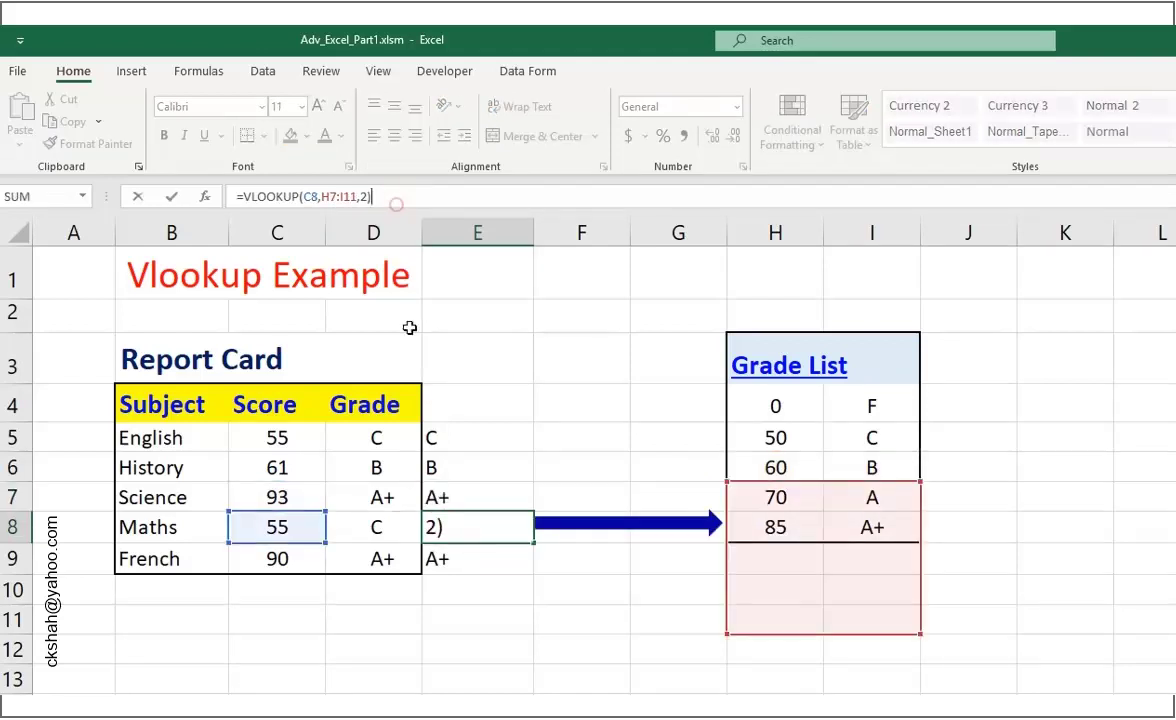
pyautogui.click(434, 558)
pyautogui.click(399, 197)
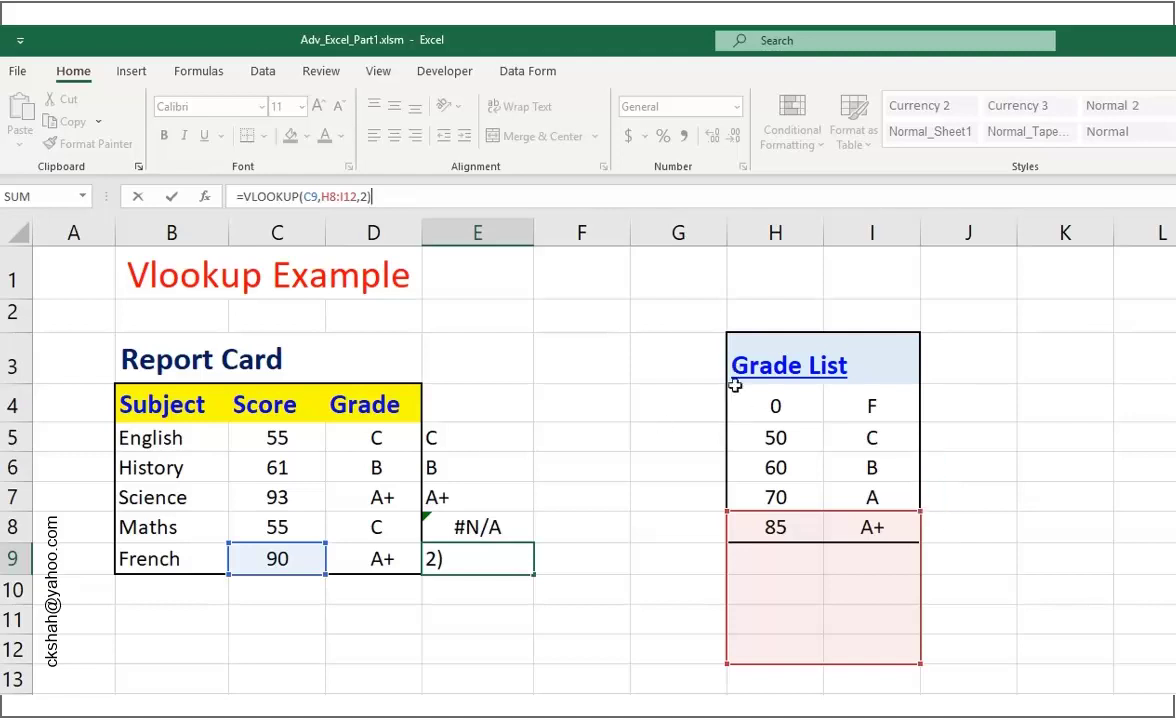
pyautogui.click(453, 524)
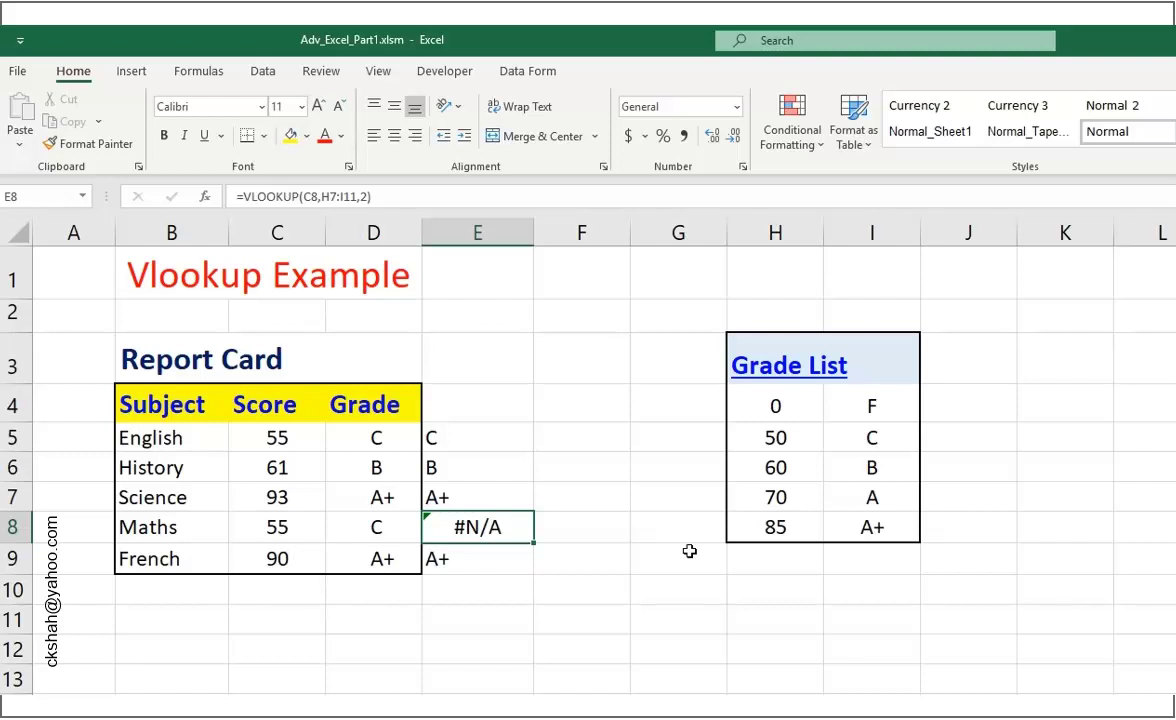
# Step: Clear the existing grade results in E5:E9
pyautogui.moveTo(751, 397); pyautogui.dragTo(845, 521)
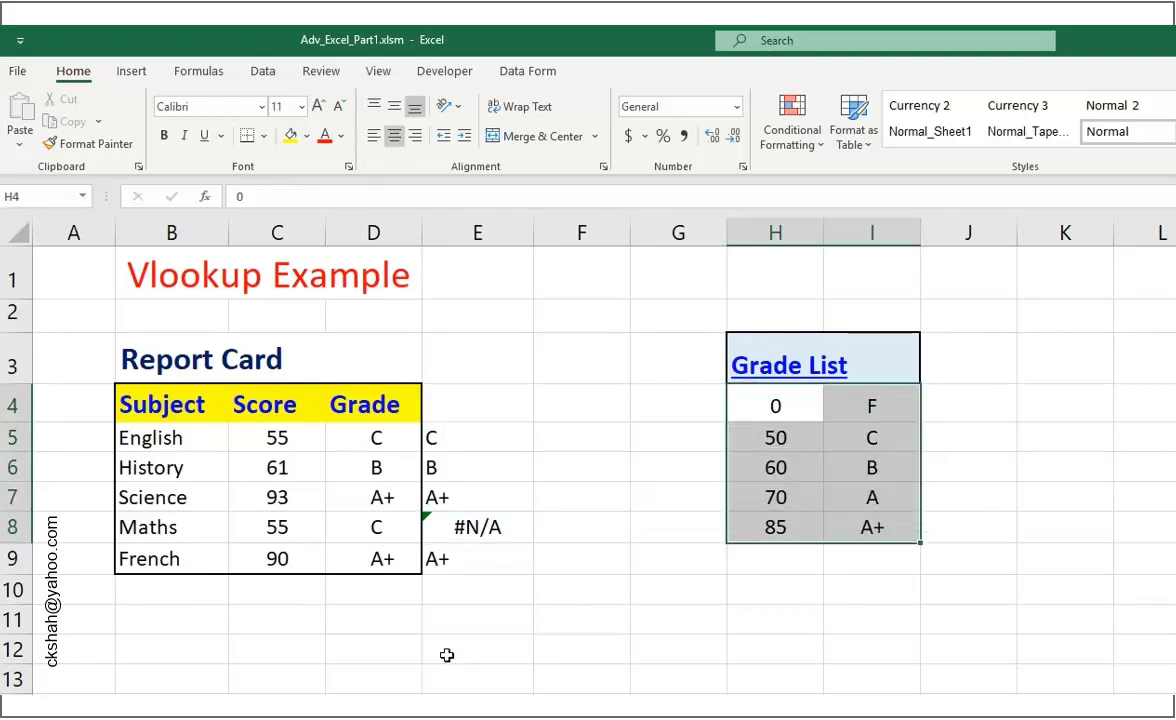
pyautogui.click(575, 559)
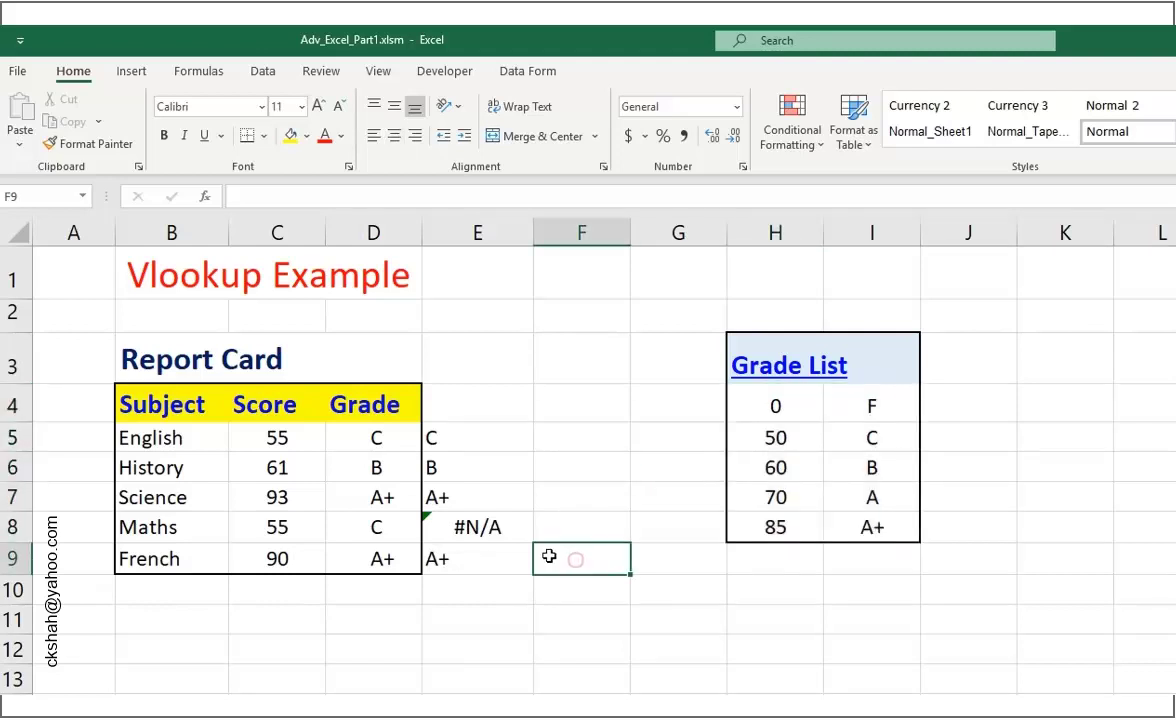
pyautogui.moveTo(447, 433); pyautogui.dragTo(467, 572)
pyautogui.press('Delete')
# Step: Enter =VLOOKUP(C5,$H$4:$I$8,2) in E5 with an absolute Grade List range
pyautogui.click(472, 431)
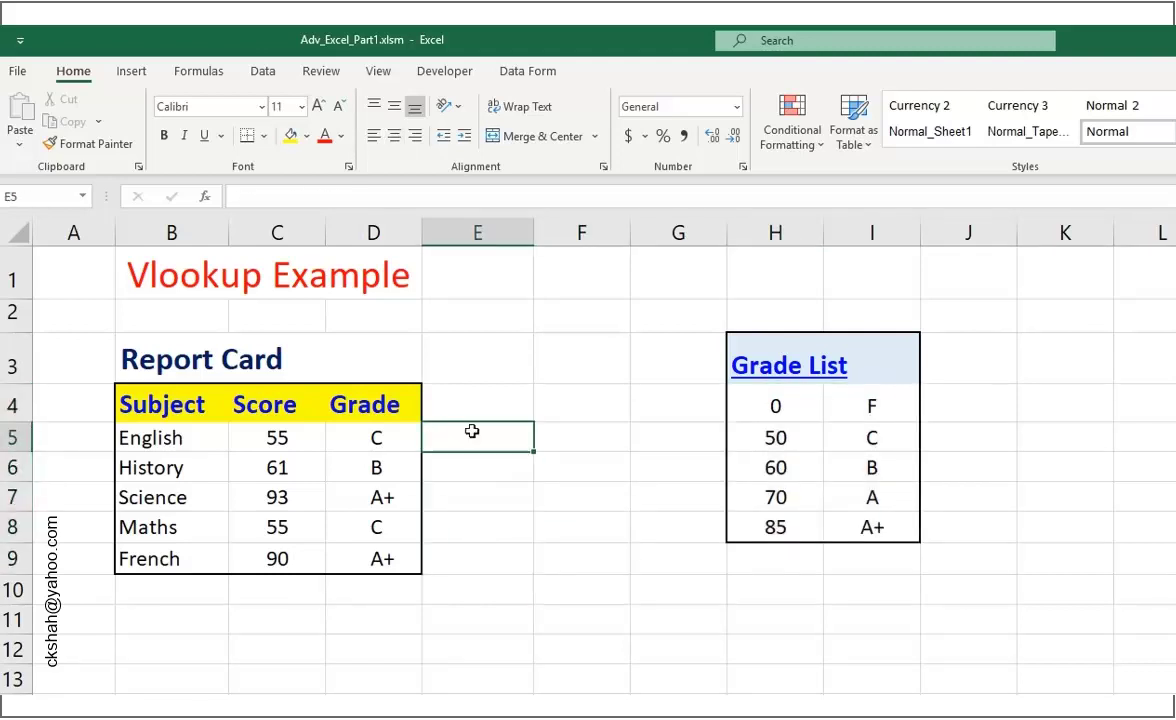
pyautogui.write('=vloo')
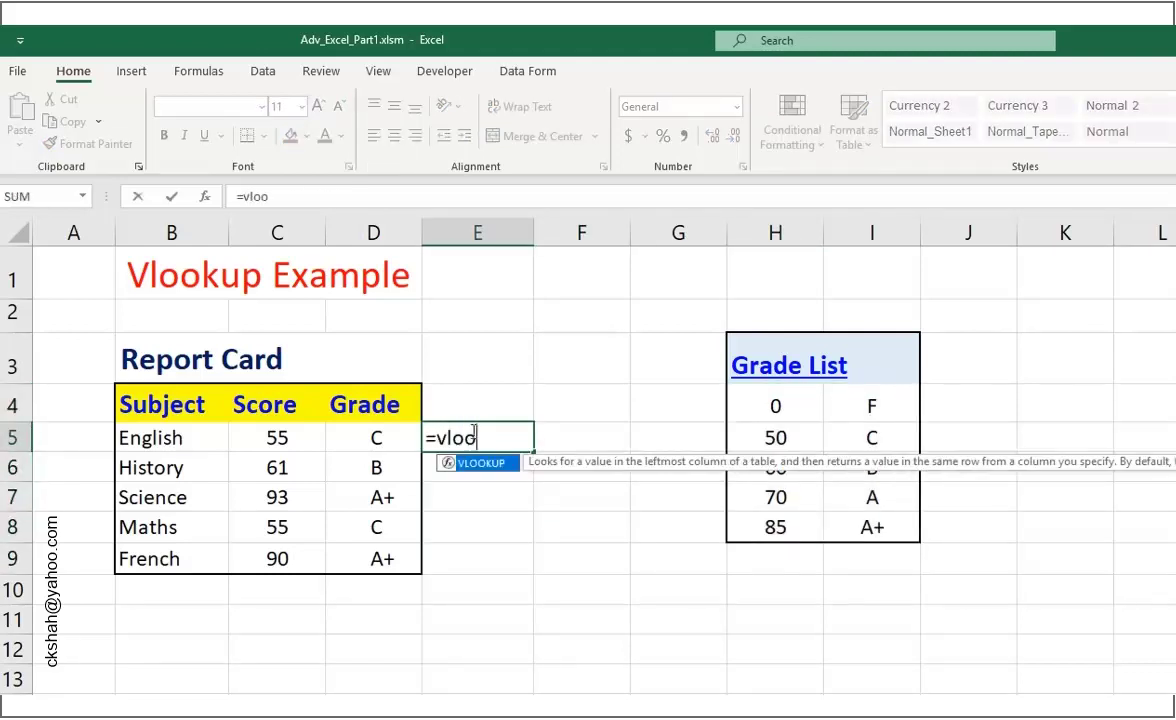
pyautogui.press('Tab')
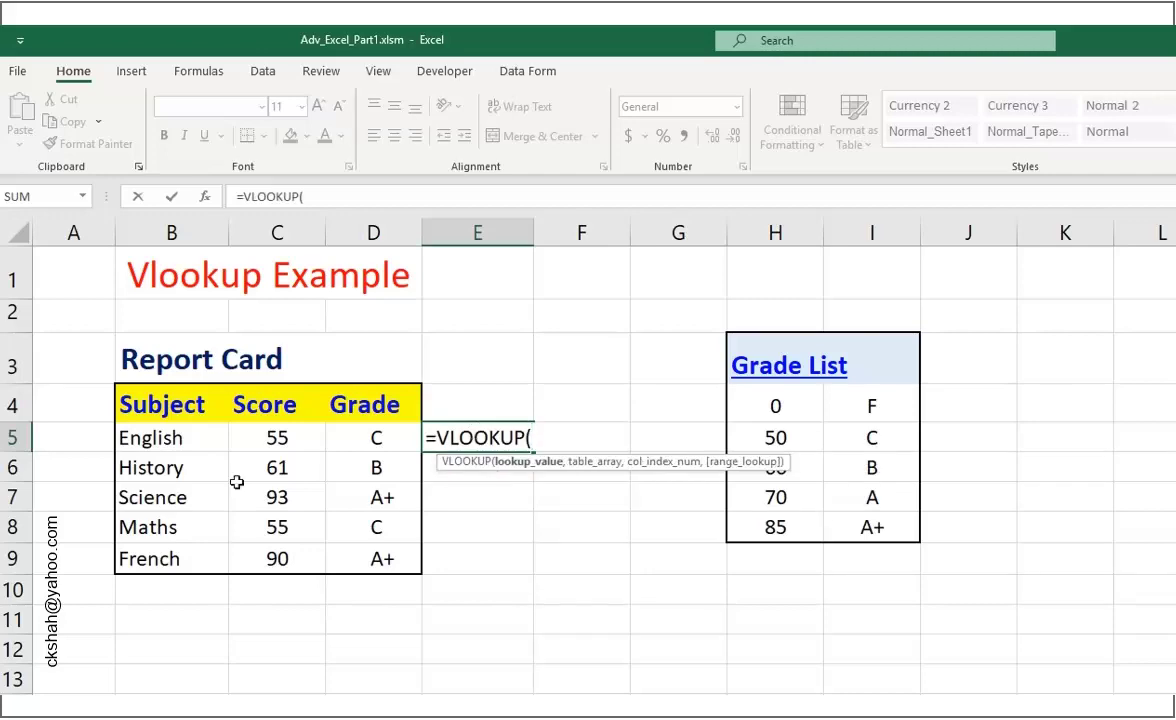
pyautogui.click(295, 438)
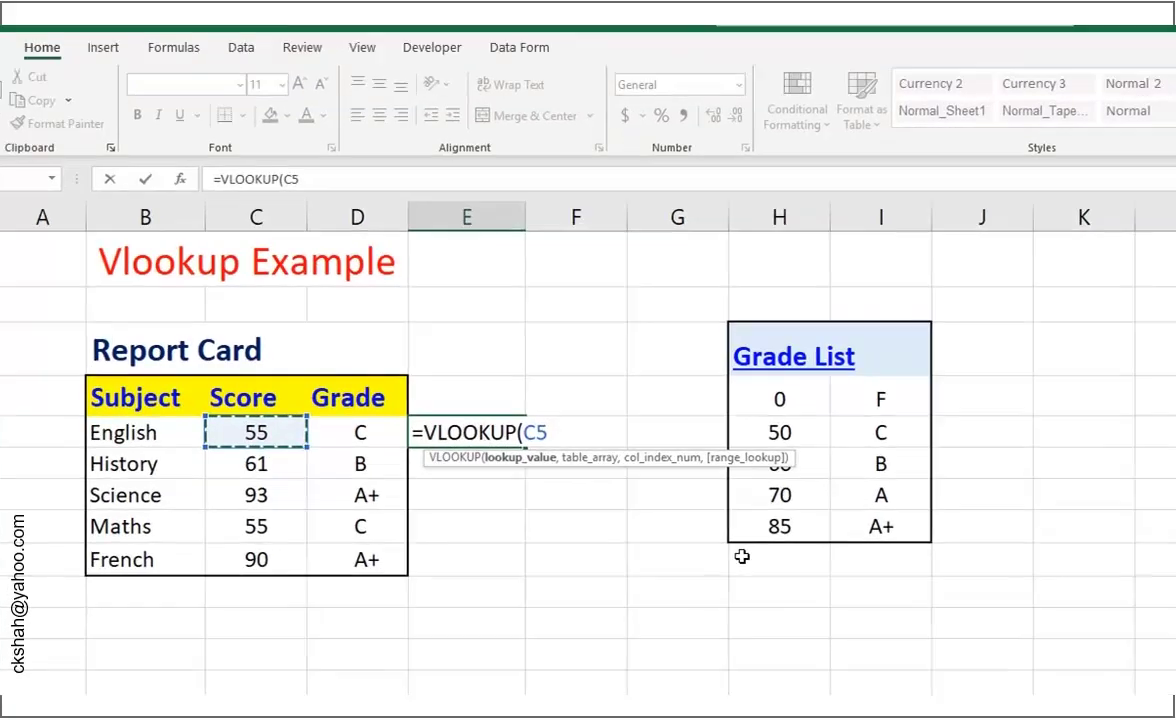
pyautogui.write(',')
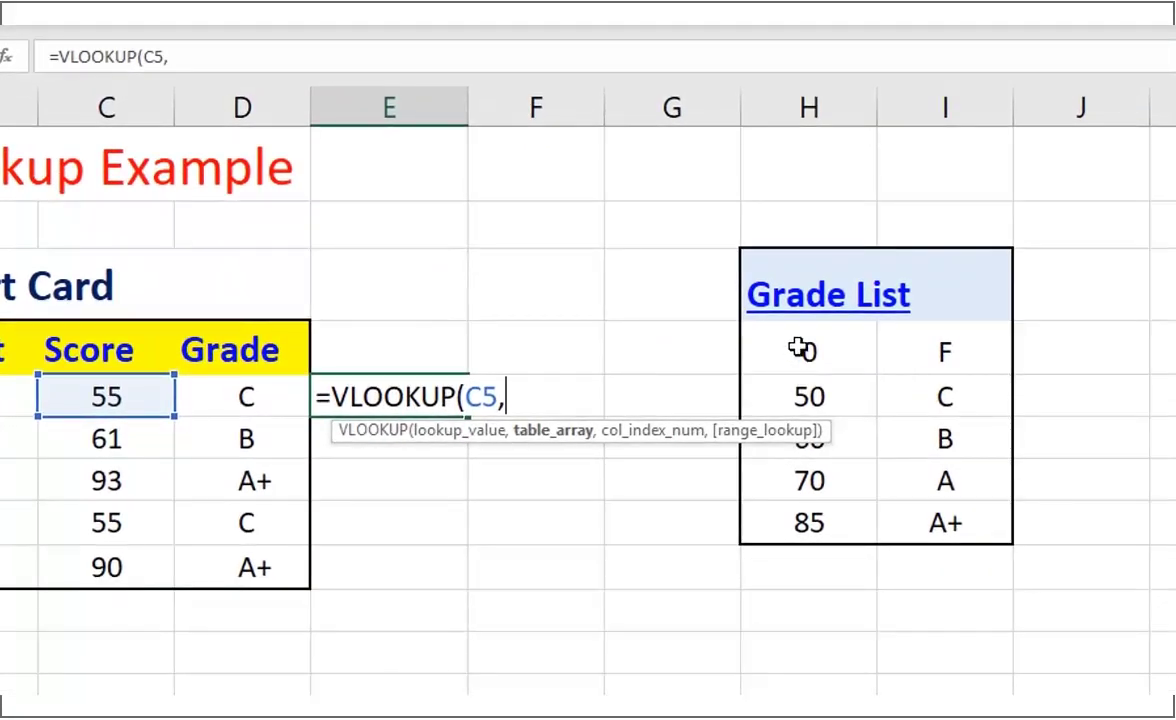
pyautogui.moveTo(800, 347); pyautogui.dragTo(898, 509)
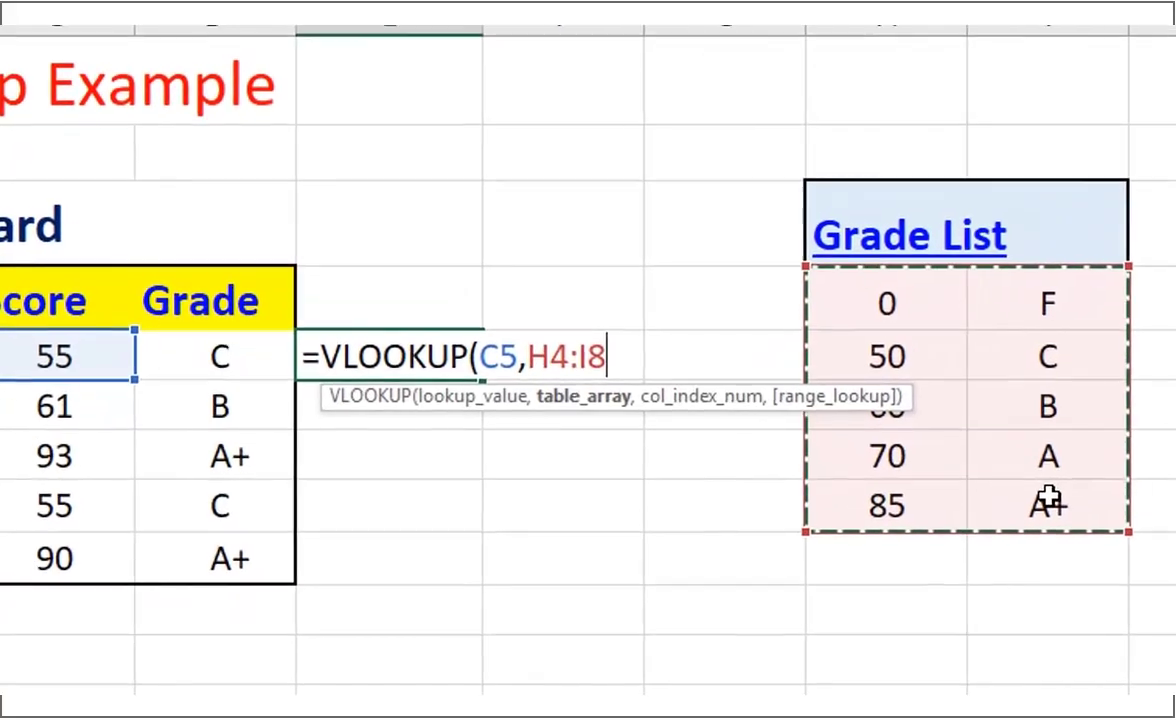
pyautogui.press('F4')
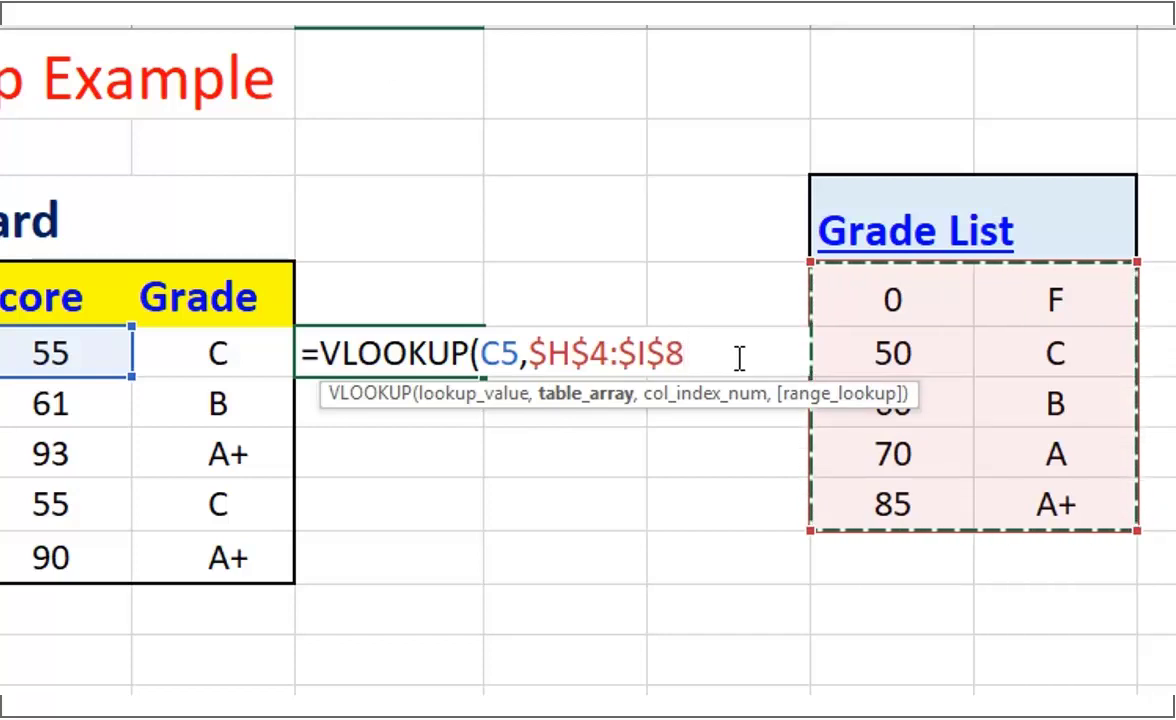
pyautogui.write(',2')
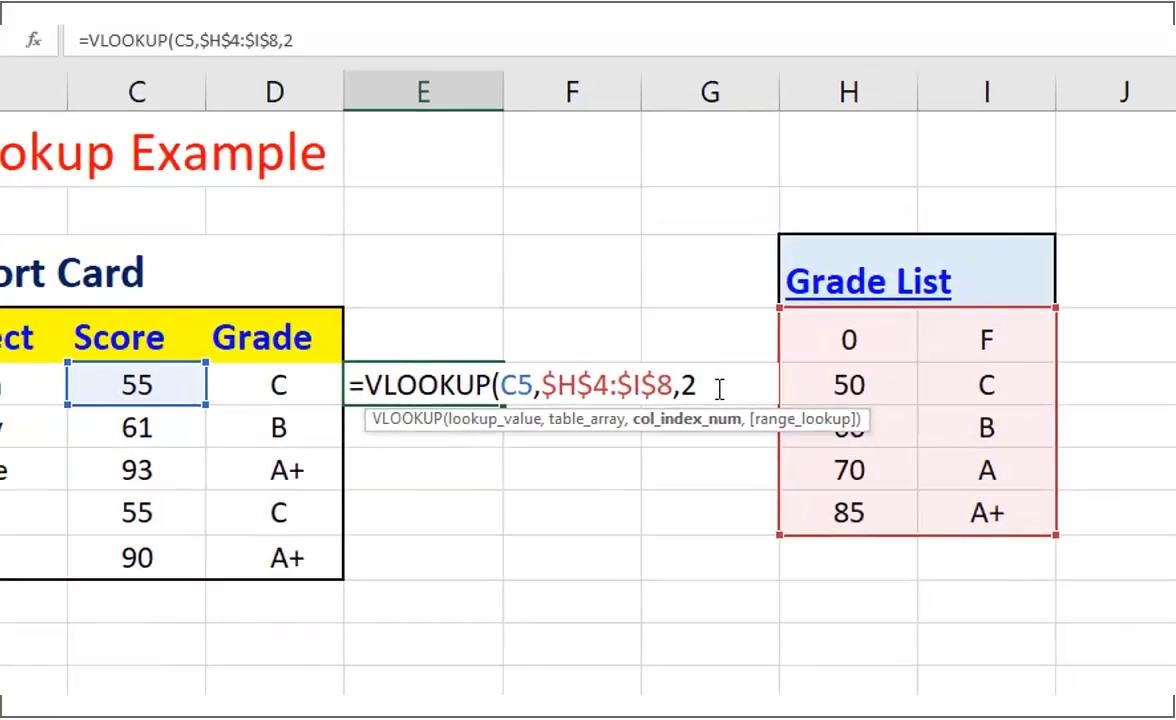
pyautogui.press('Return')
# Step: Fill the grade formula down to E9 and check each cell's references, Maths now showing C
pyautogui.click(468, 437)
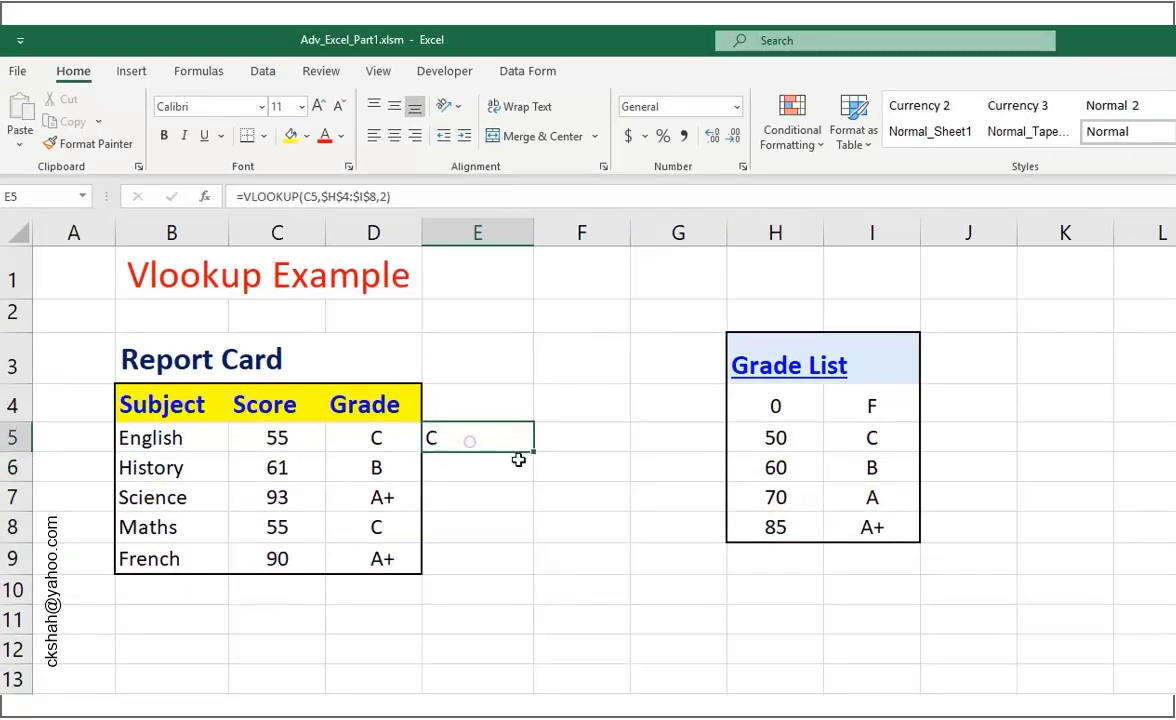
pyautogui.moveTo(531, 453); pyautogui.dragTo(530, 567)
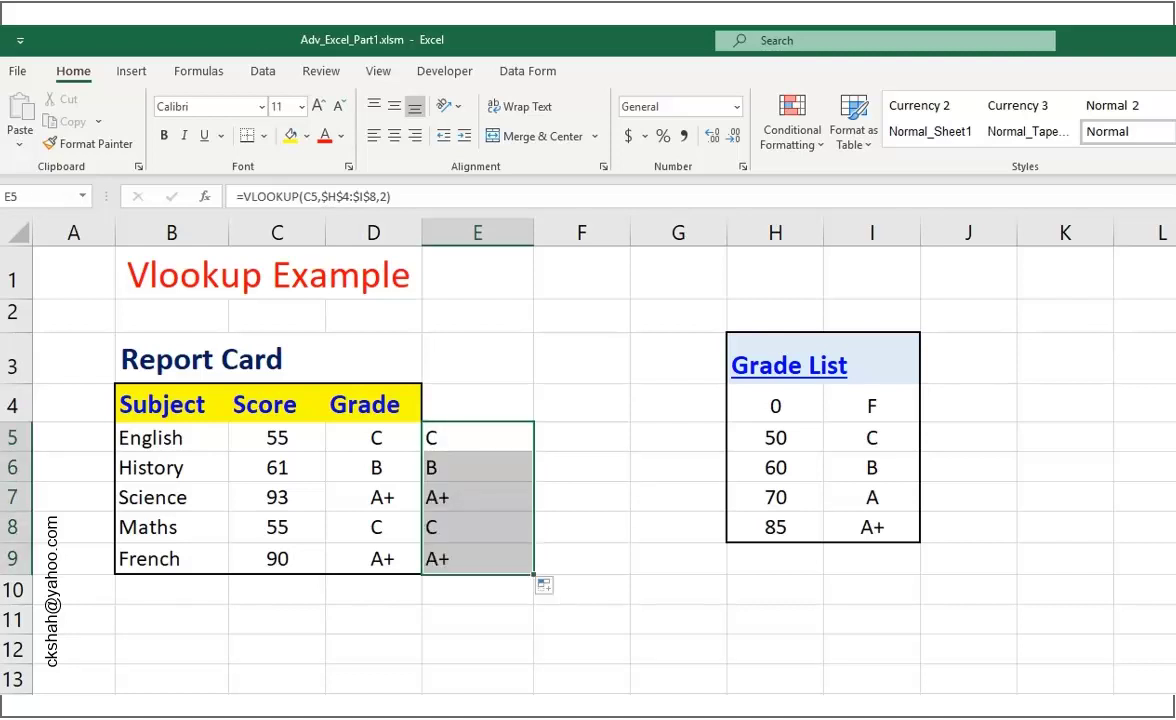
pyautogui.click(475, 522)
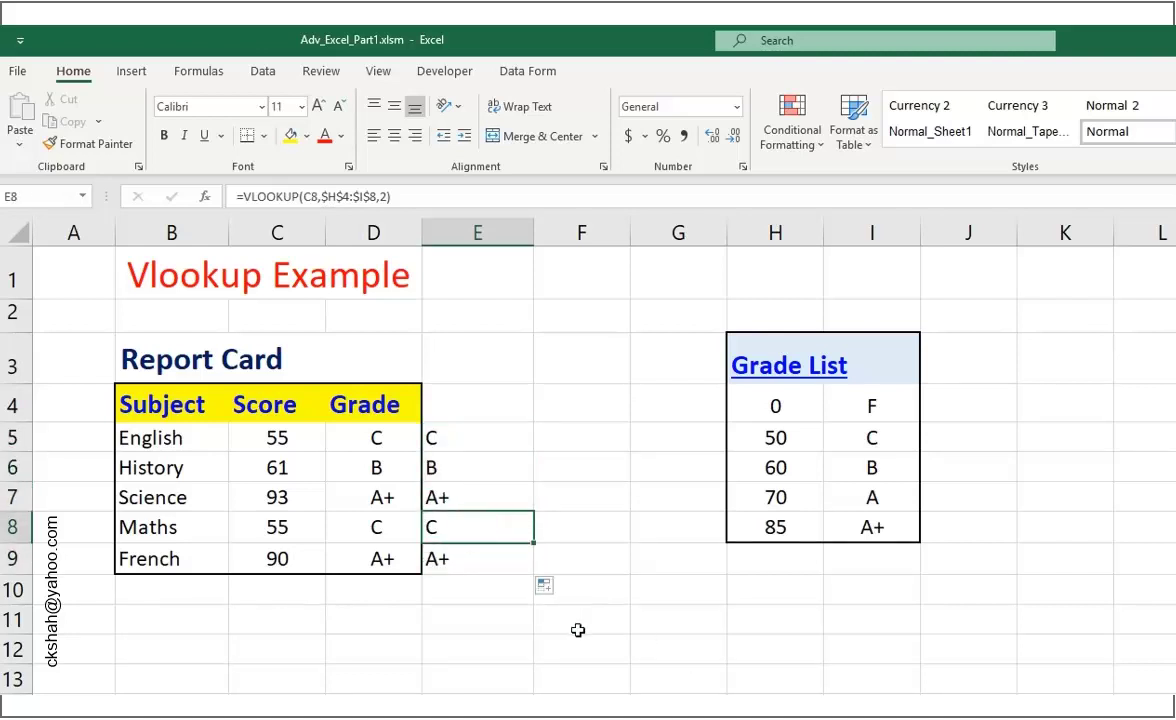
pyautogui.click(452, 434)
pyautogui.click(435, 200)
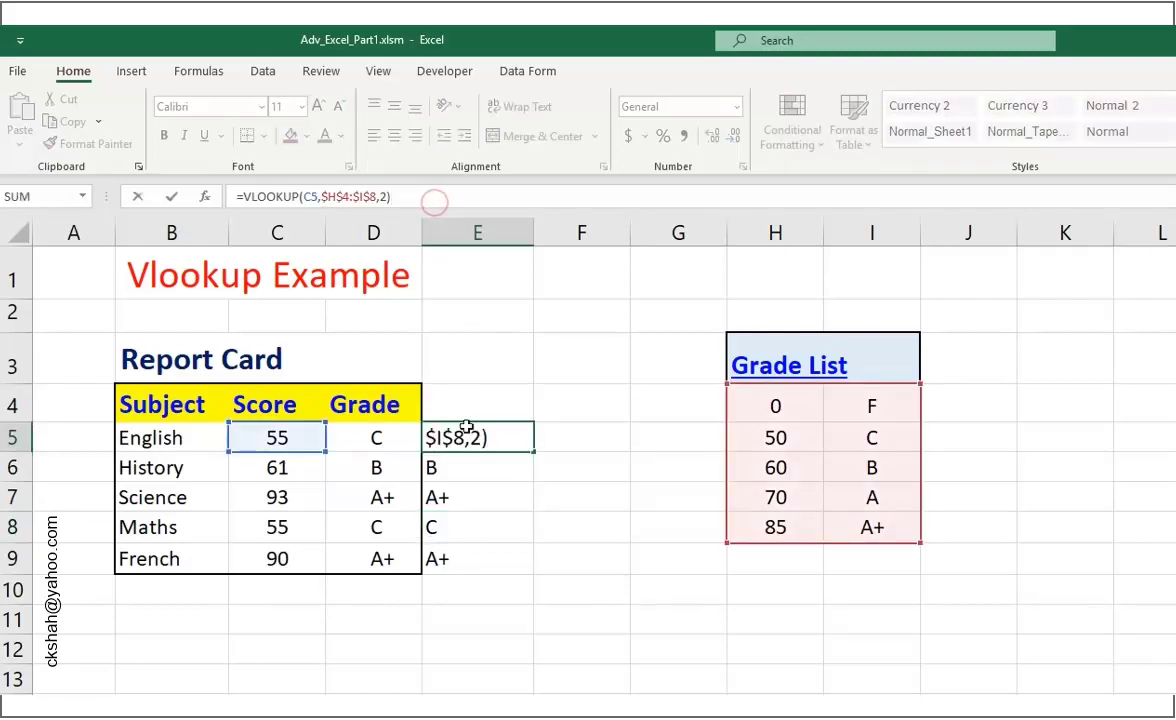
pyautogui.click(462, 462)
pyautogui.click(421, 200)
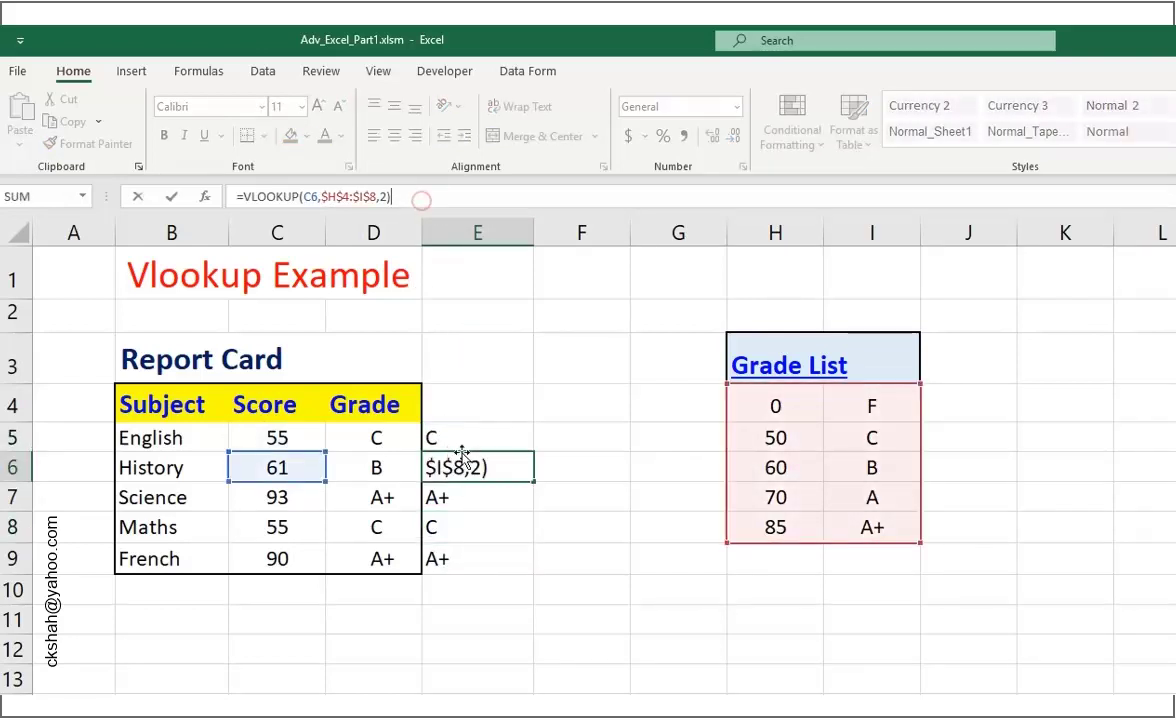
pyautogui.click(459, 486)
pyautogui.click(431, 197)
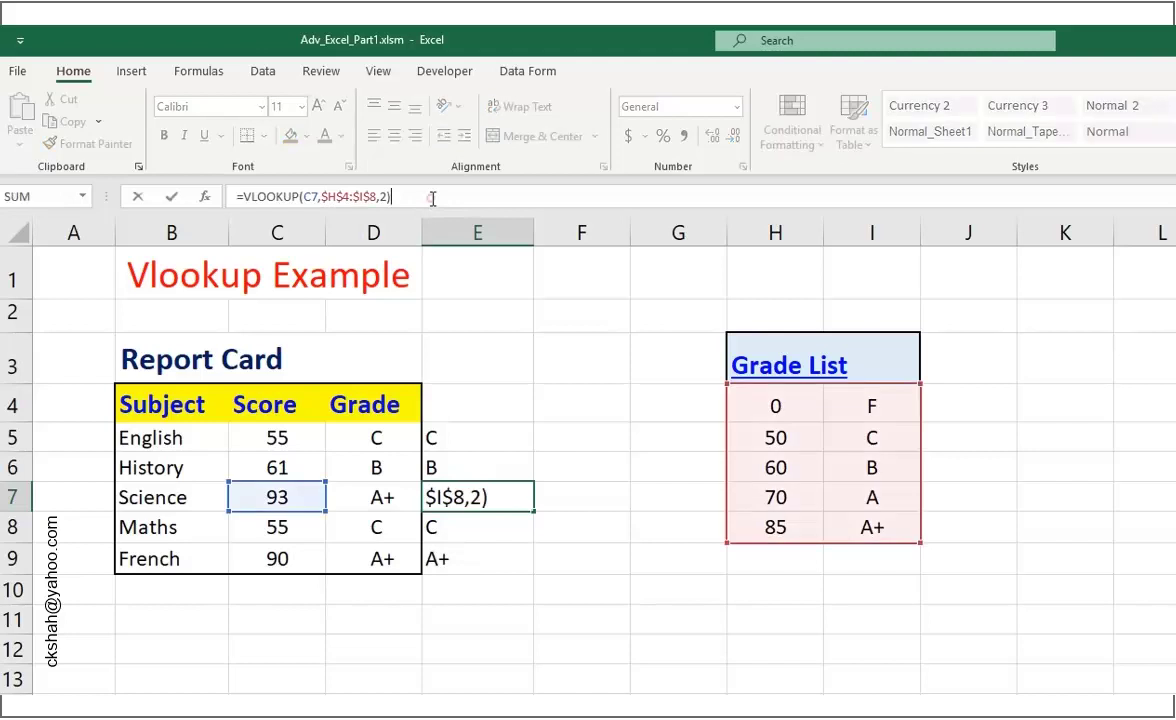
pyautogui.click(485, 526)
pyautogui.click(433, 197)
pyautogui.click(456, 563)
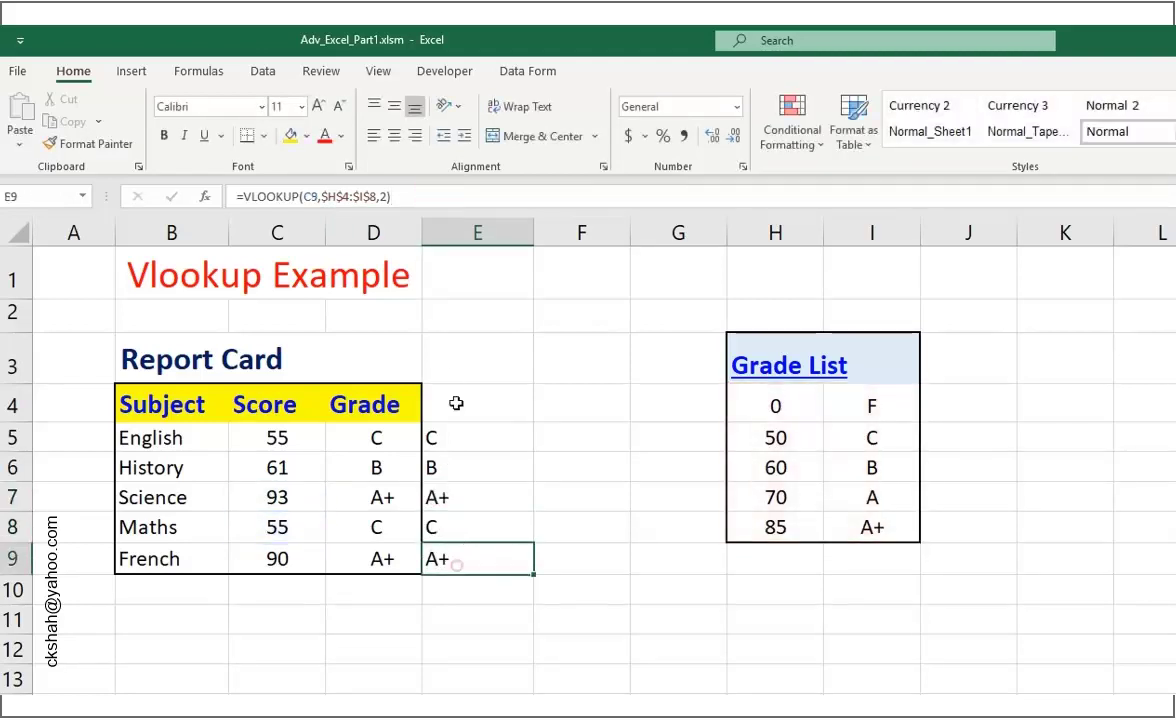
pyautogui.click(428, 194)
pyautogui.click(638, 686)
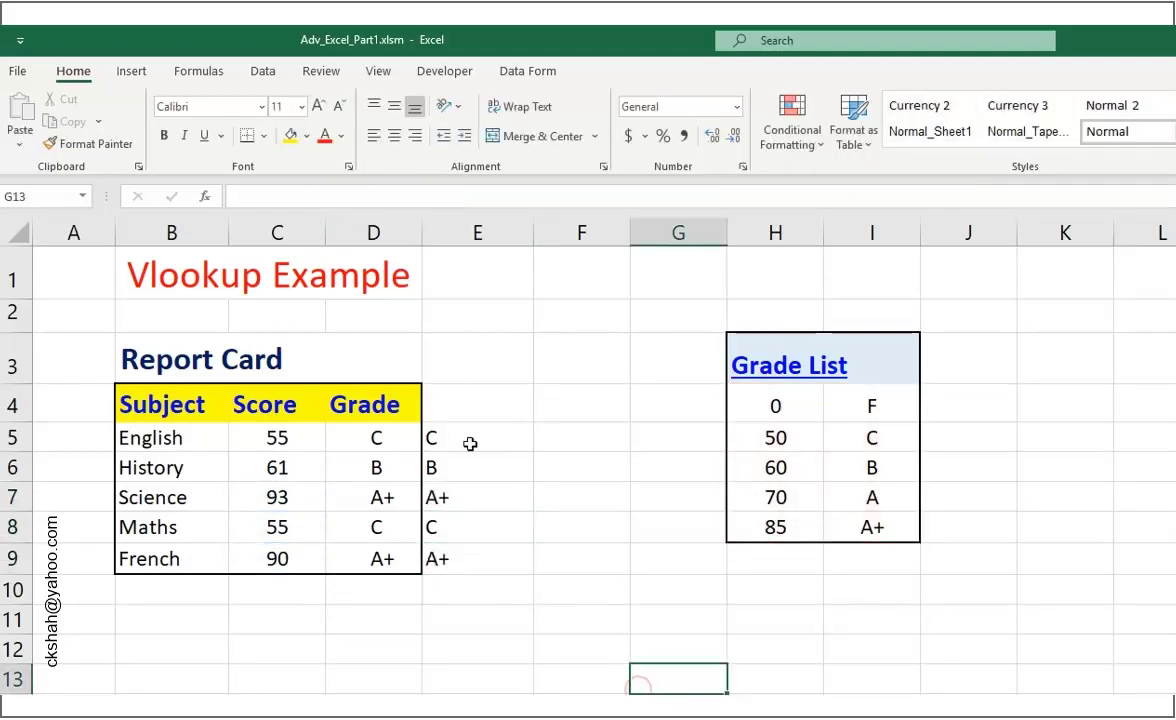
pyautogui.click(574, 563)
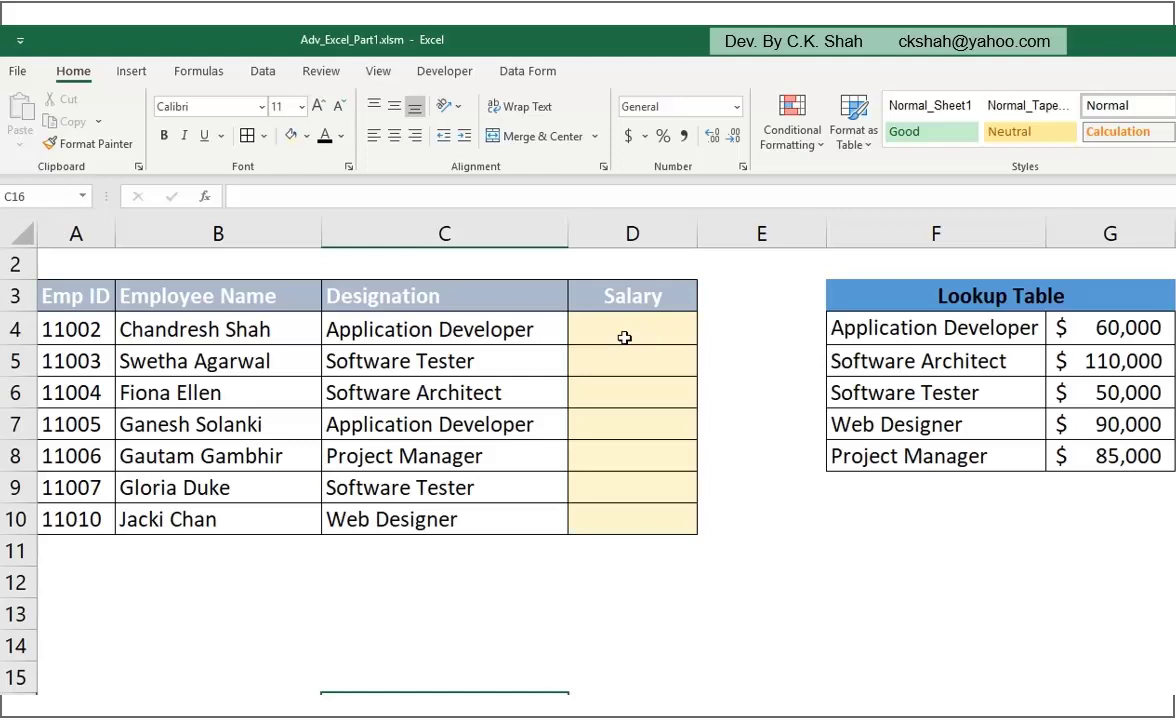
# Step: Select D4, the first employee's salary cell beside Application Developer
pyautogui.click(624, 338)
pyautogui.click(450, 338)
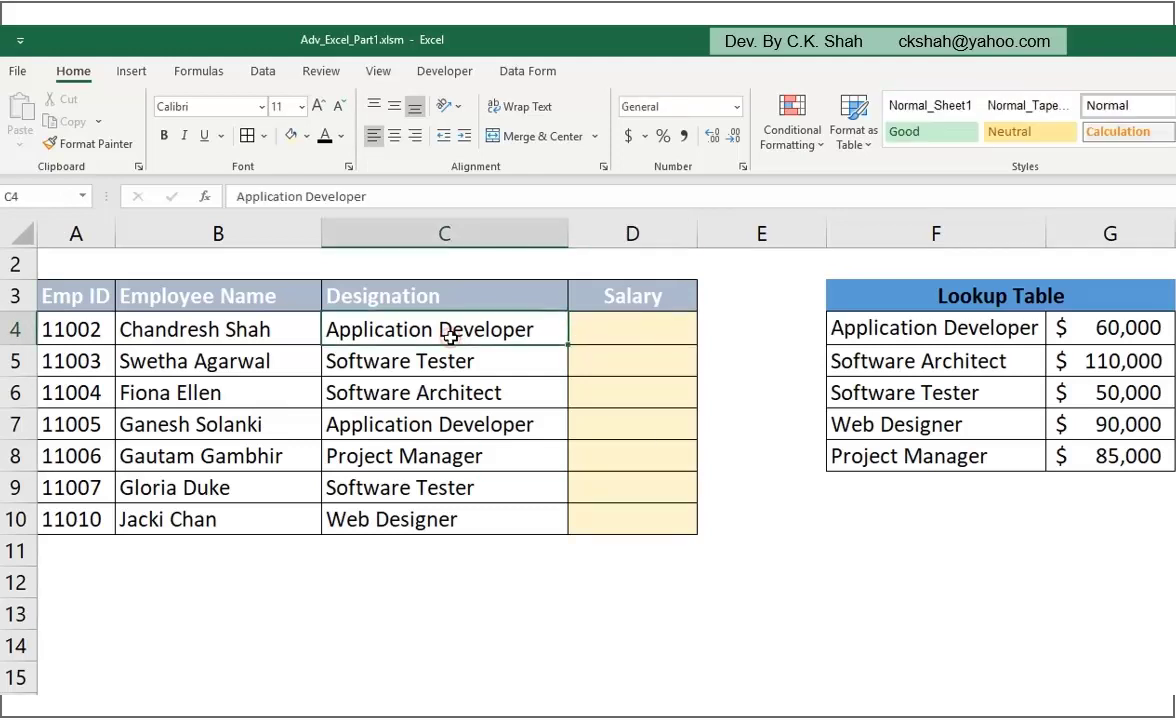
pyautogui.click(588, 334)
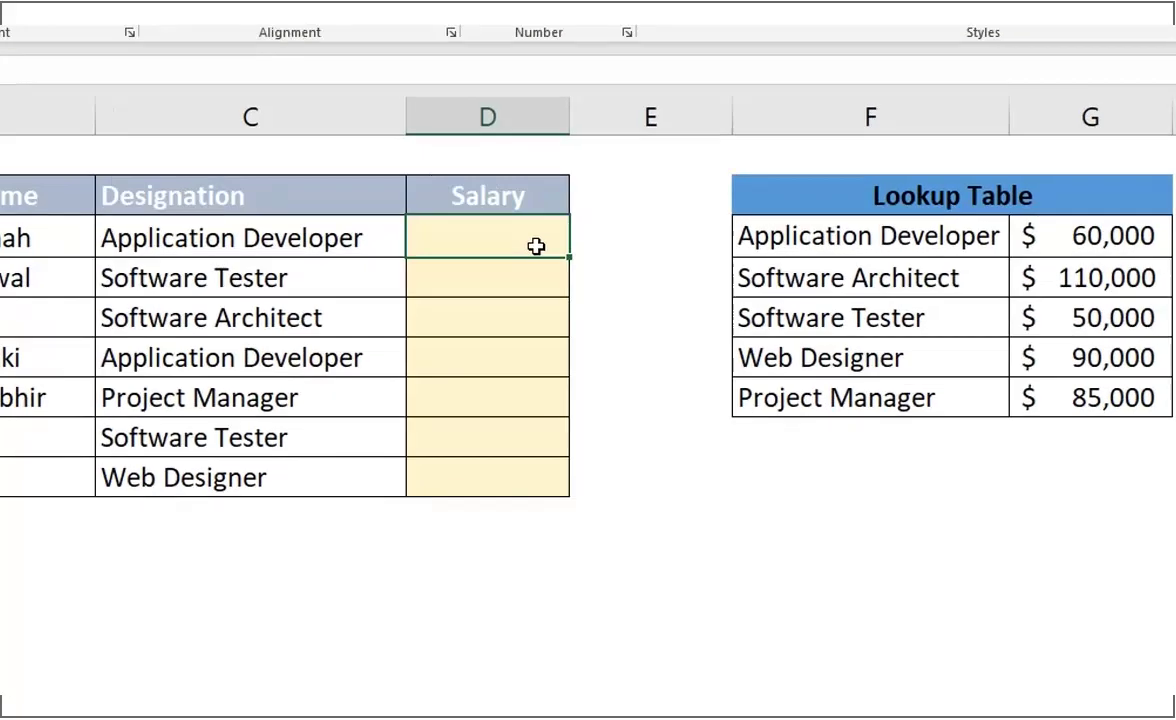
# Step: Enter =VLOOKUP(C4,$F$4:$G$8,2) in D4 to return $60,000 for Application Developer
pyautogui.write('=vloo')
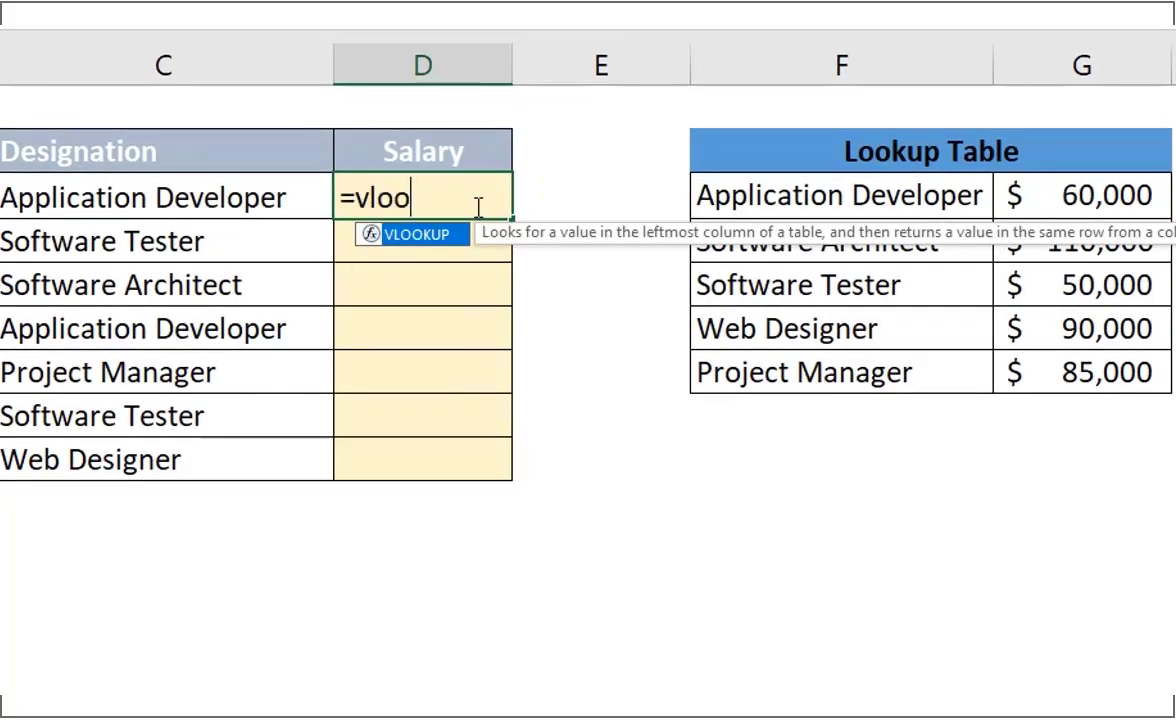
pyautogui.press('Tab')
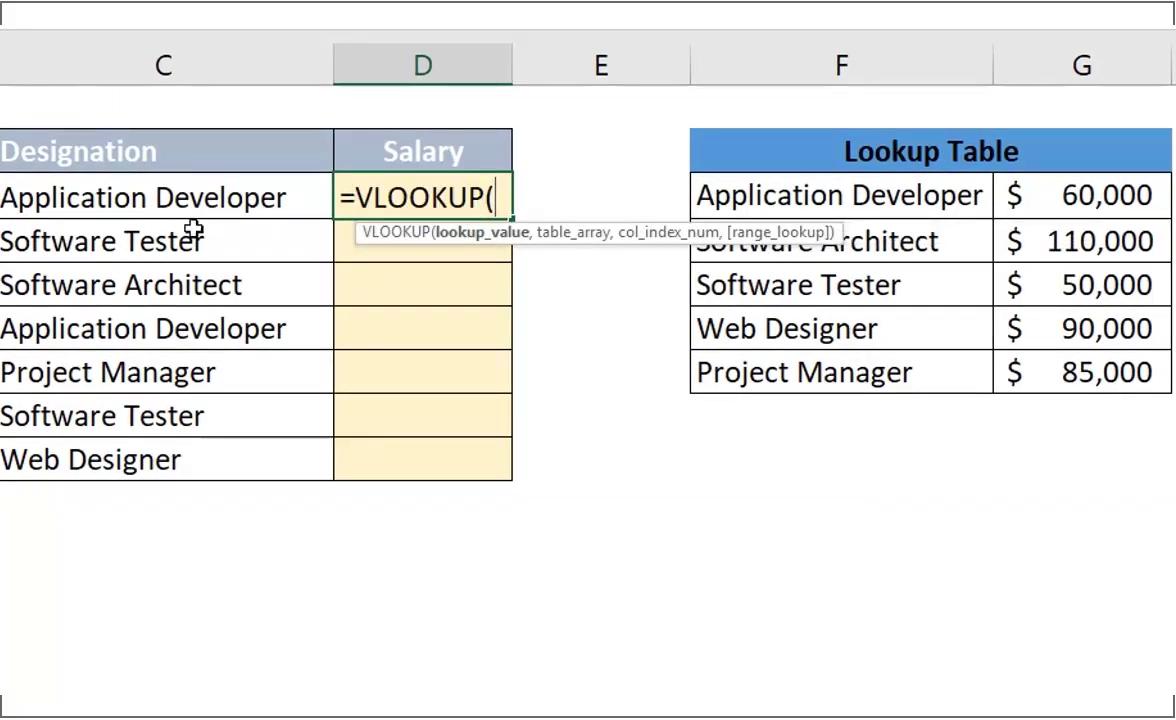
pyautogui.click(185, 193)
pyautogui.write(',')
pyautogui.moveTo(785, 195); pyautogui.dragTo(1073, 372)
pyautogui.press('F4')
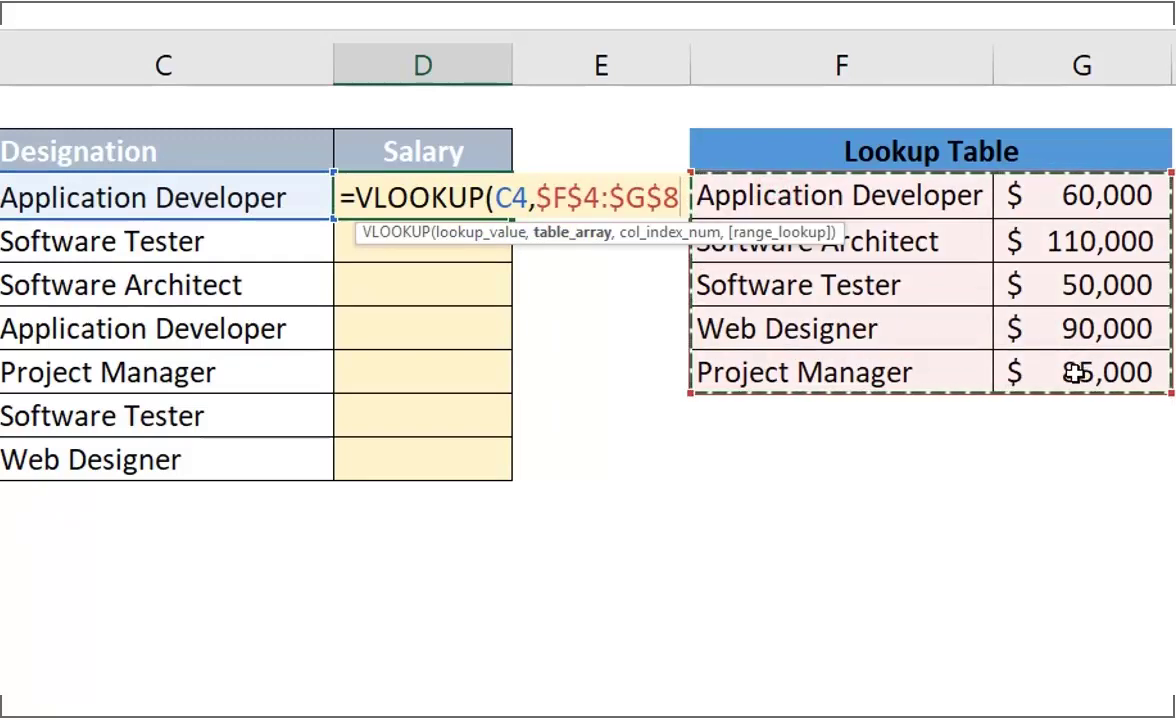
pyautogui.write(',2')
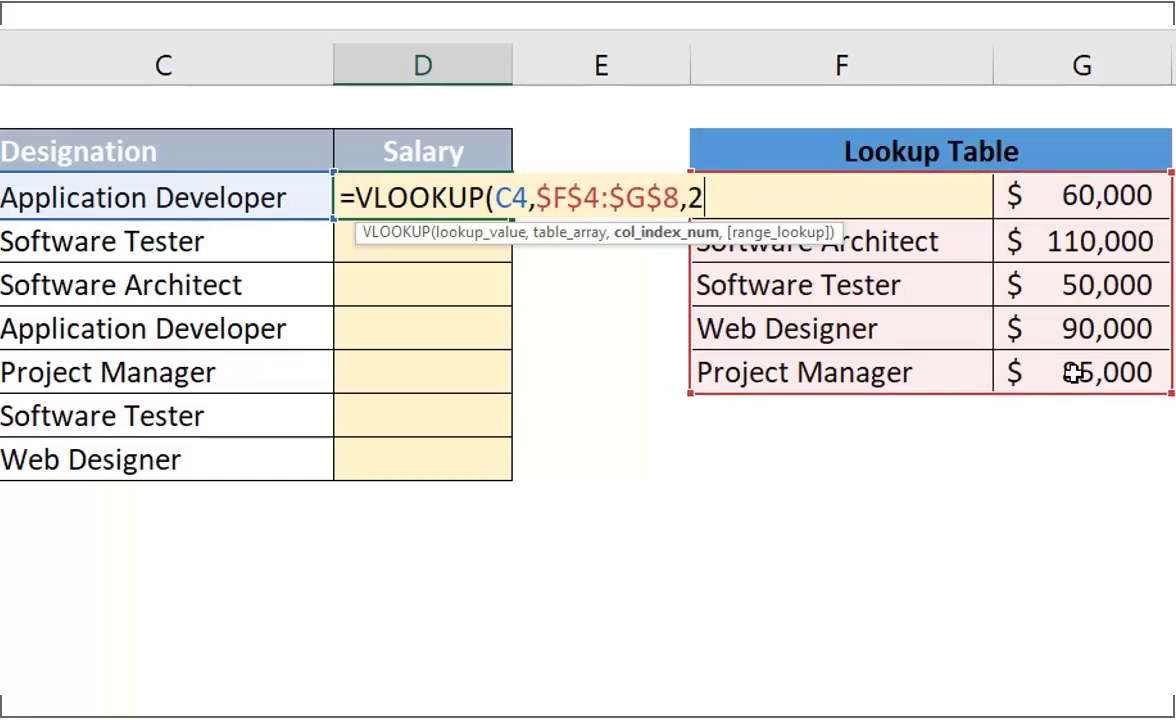
pyautogui.write(')')
pyautogui.press('Return')
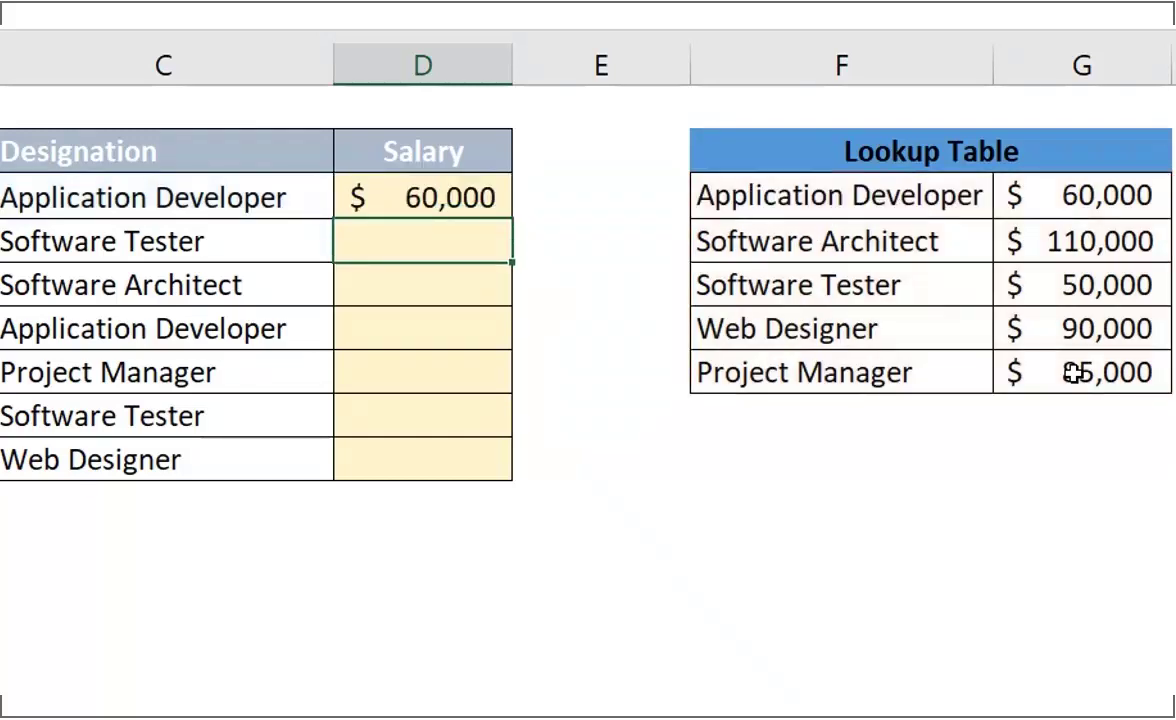
# Step: Fill the salary formula down to D10 and compare Project Manager's $60,000 with the table's $85,000
pyautogui.click(492, 197)
pyautogui.moveTo(510, 219); pyautogui.dragTo(507, 470)
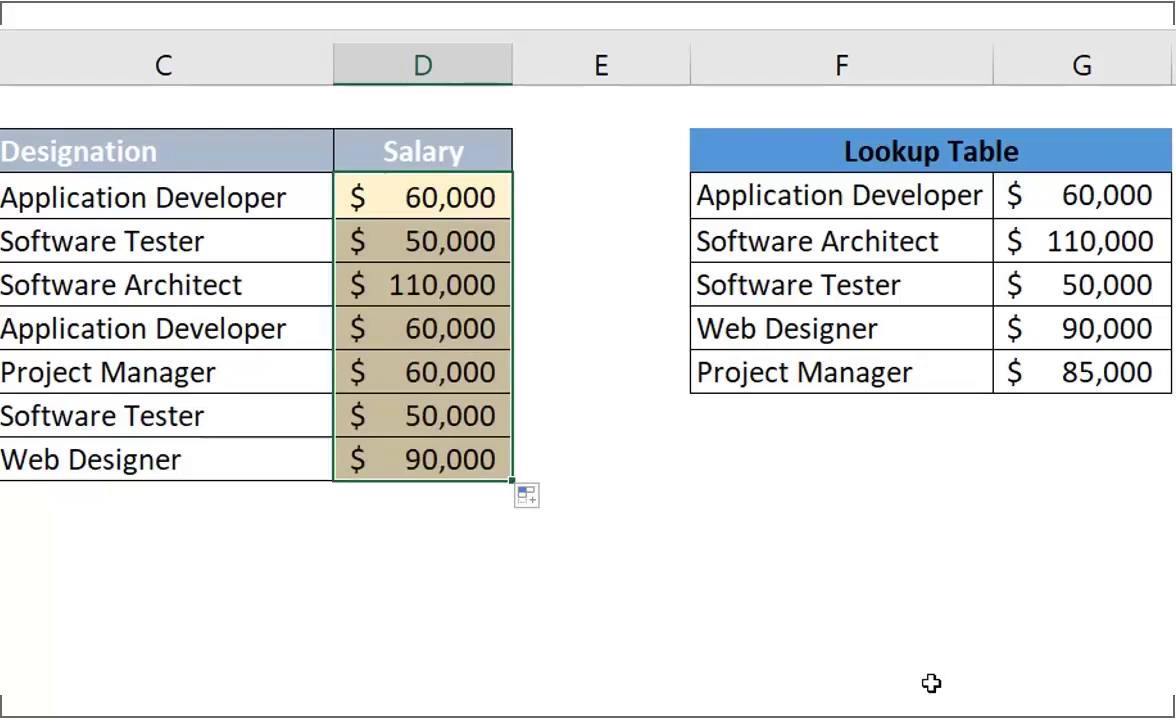
pyautogui.click(932, 683)
pyautogui.click(622, 452)
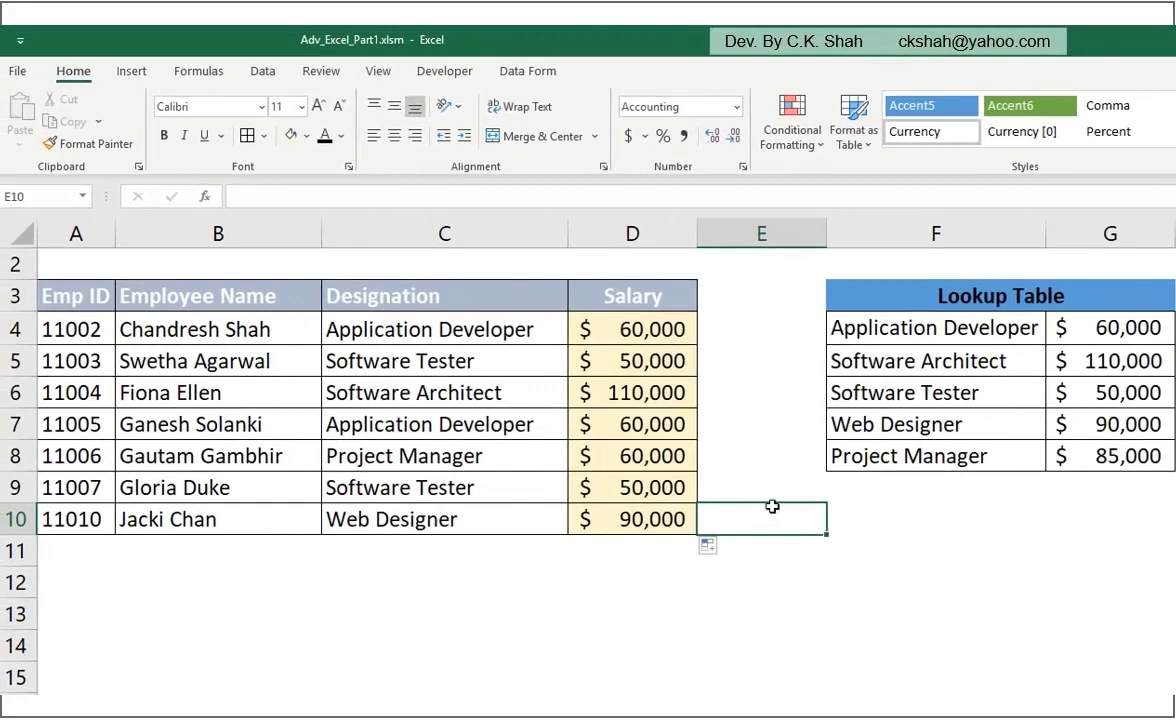
pyautogui.click(648, 452)
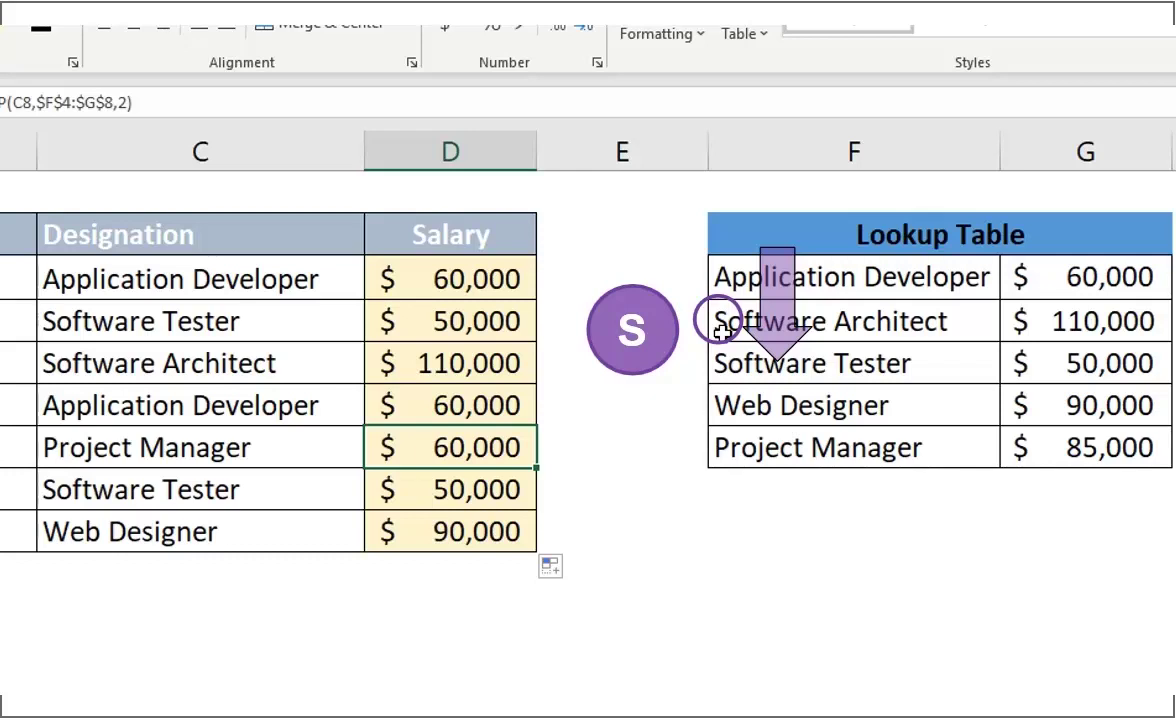
pyautogui.click(1108, 275)
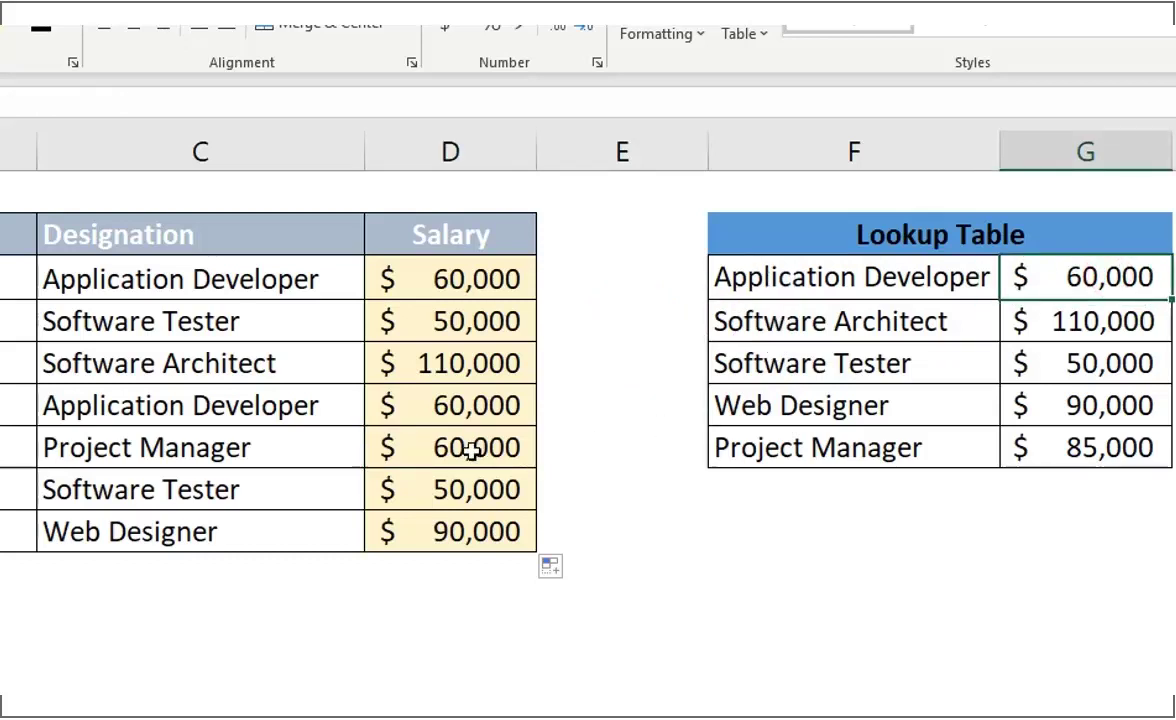
pyautogui.click(807, 646)
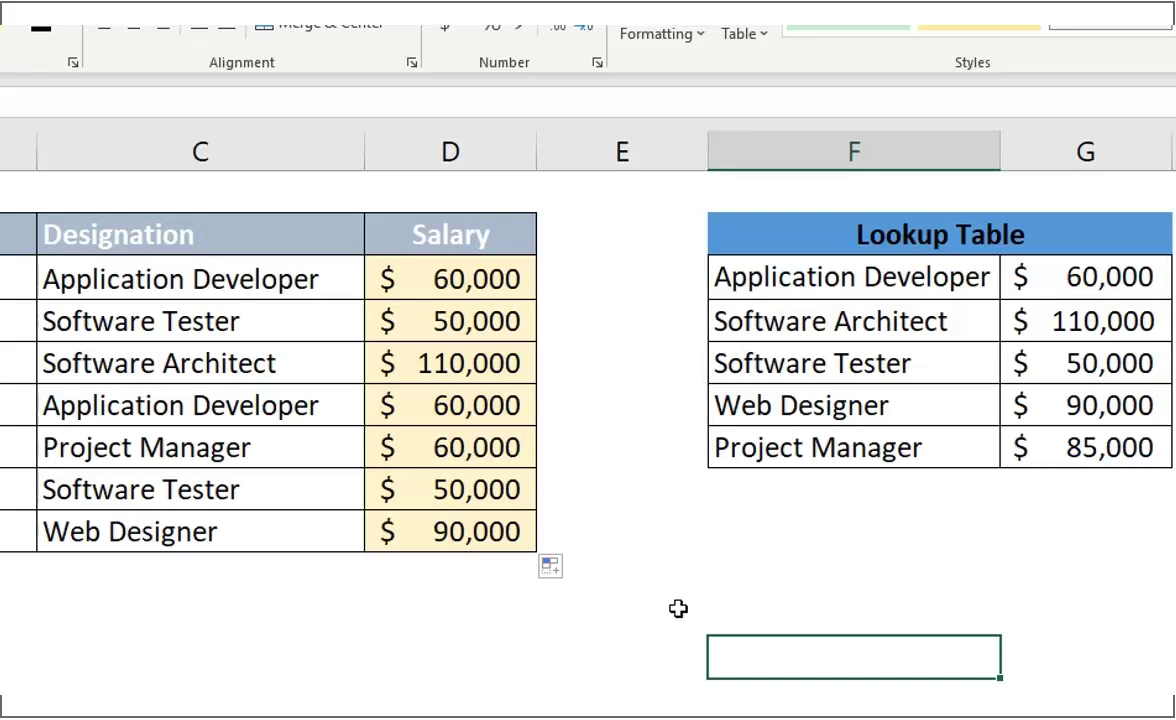
pyautogui.click(474, 279)
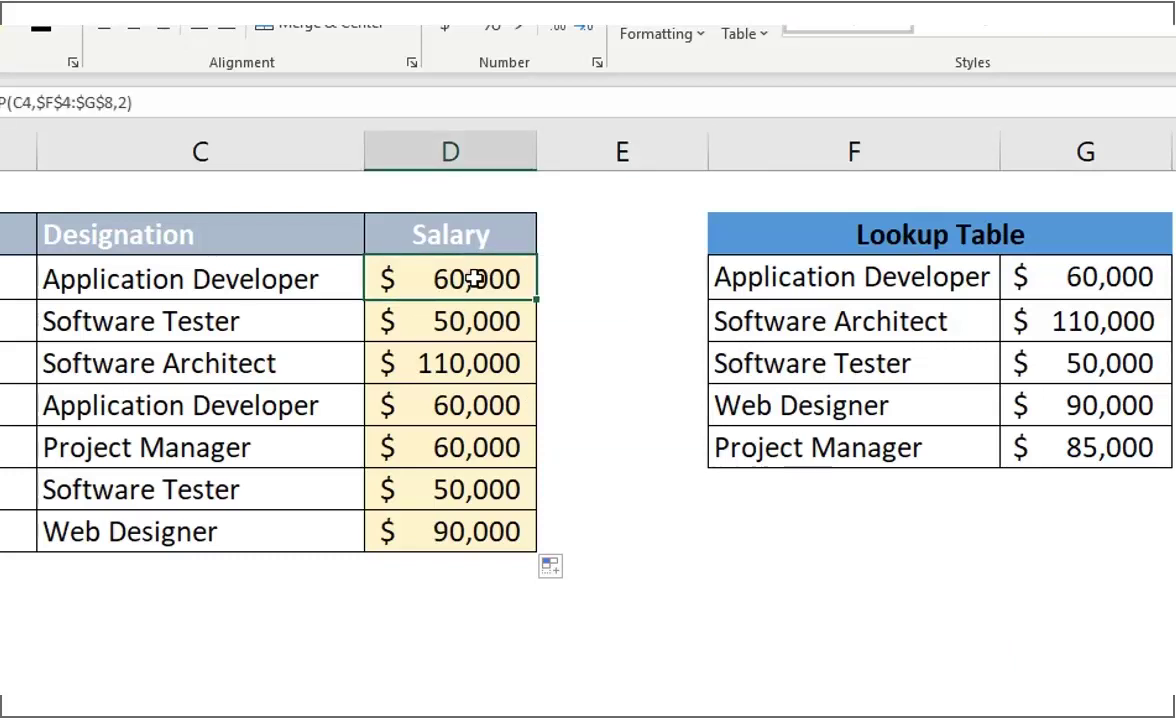
# Step: Append exact-match argument 0 to D4's formula, making it =VLOOKUP(C4,$F$4:$G$8,2,0)
pyautogui.click(125, 102)
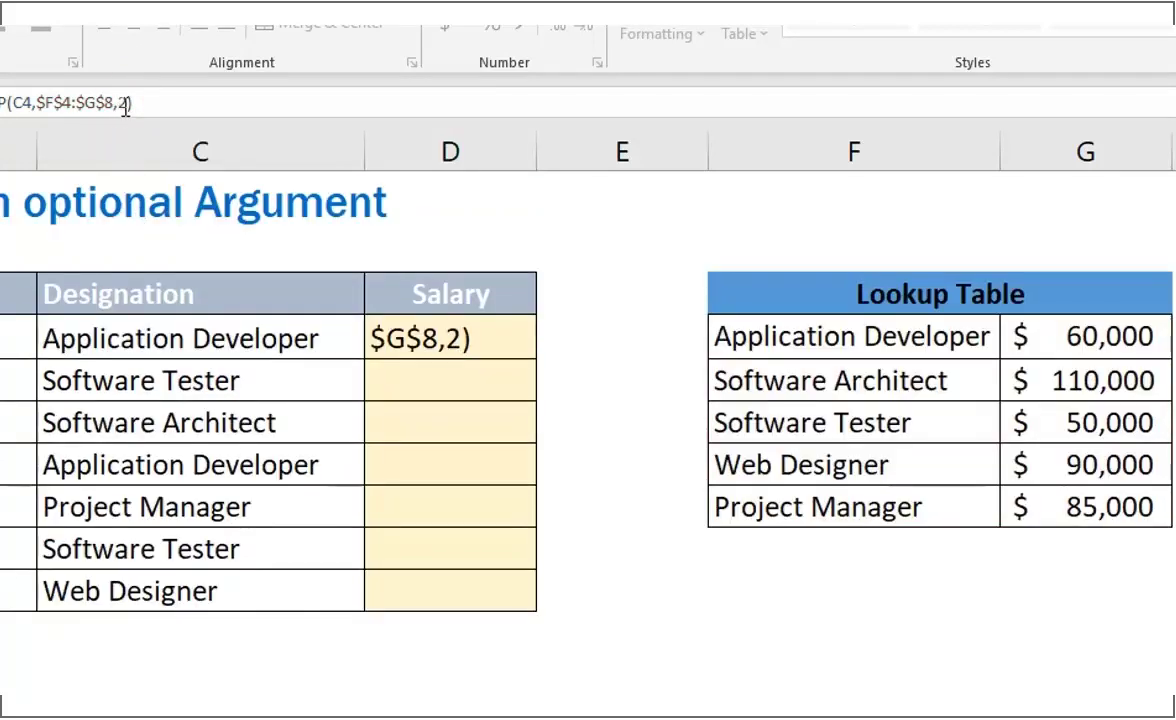
pyautogui.click(125, 102)
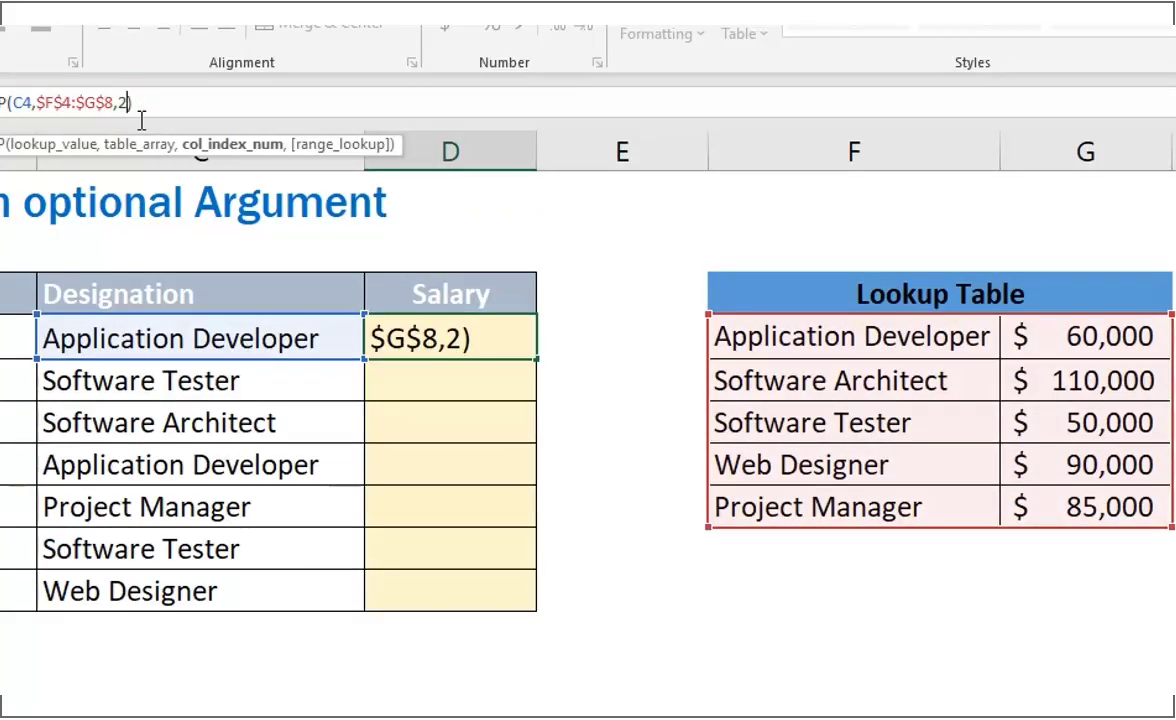
pyautogui.write(',')
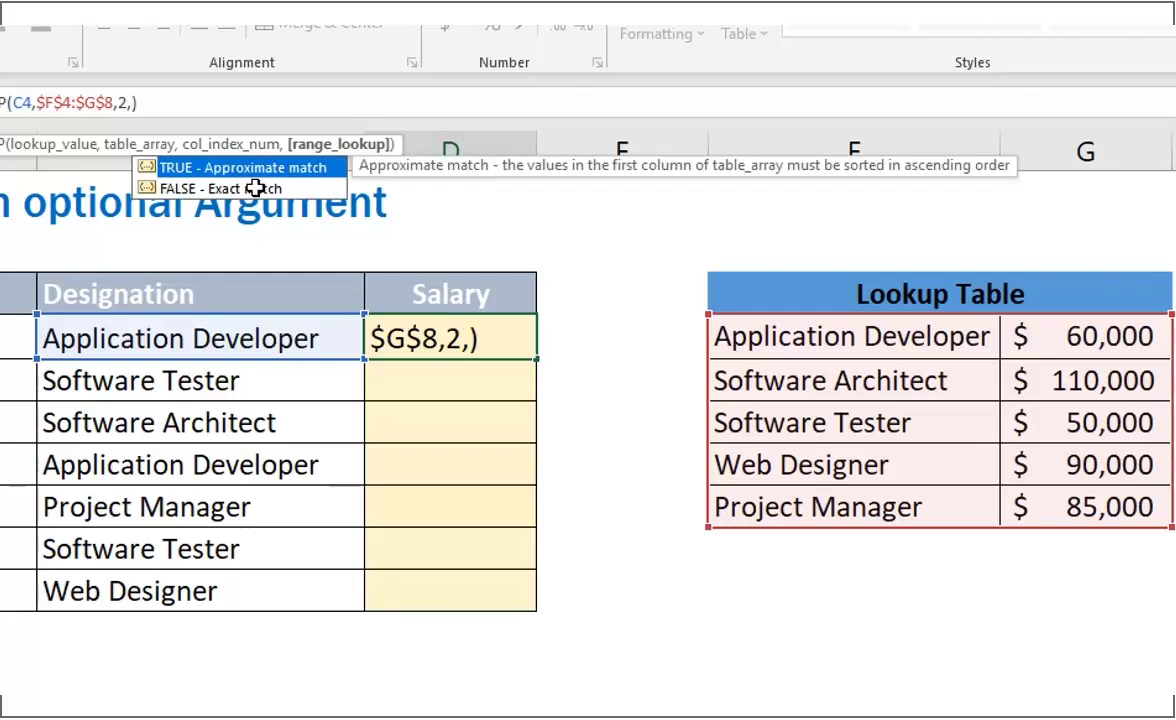
pyautogui.write('0')
pyautogui.press('Return')
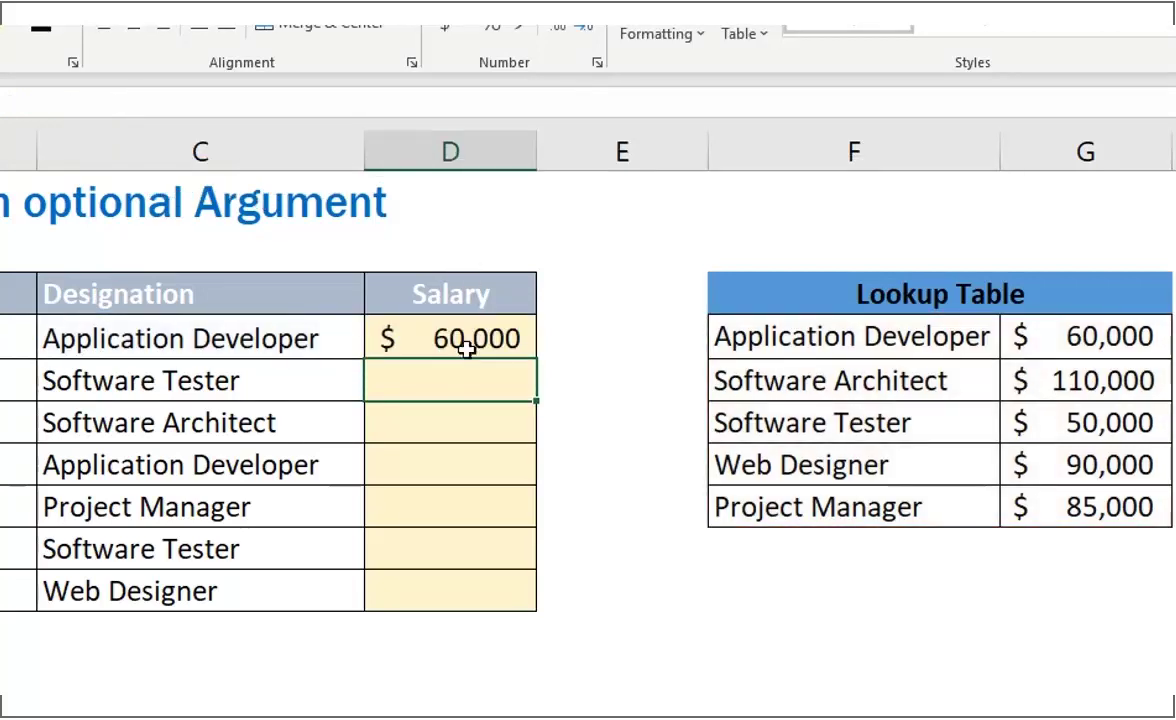
# Step: Fill the corrected formula down to D10 and verify Project Manager shows $85,000 against the Lookup Table
pyautogui.click(467, 341)
pyautogui.moveTo(536, 368); pyautogui.dragTo(510, 600)
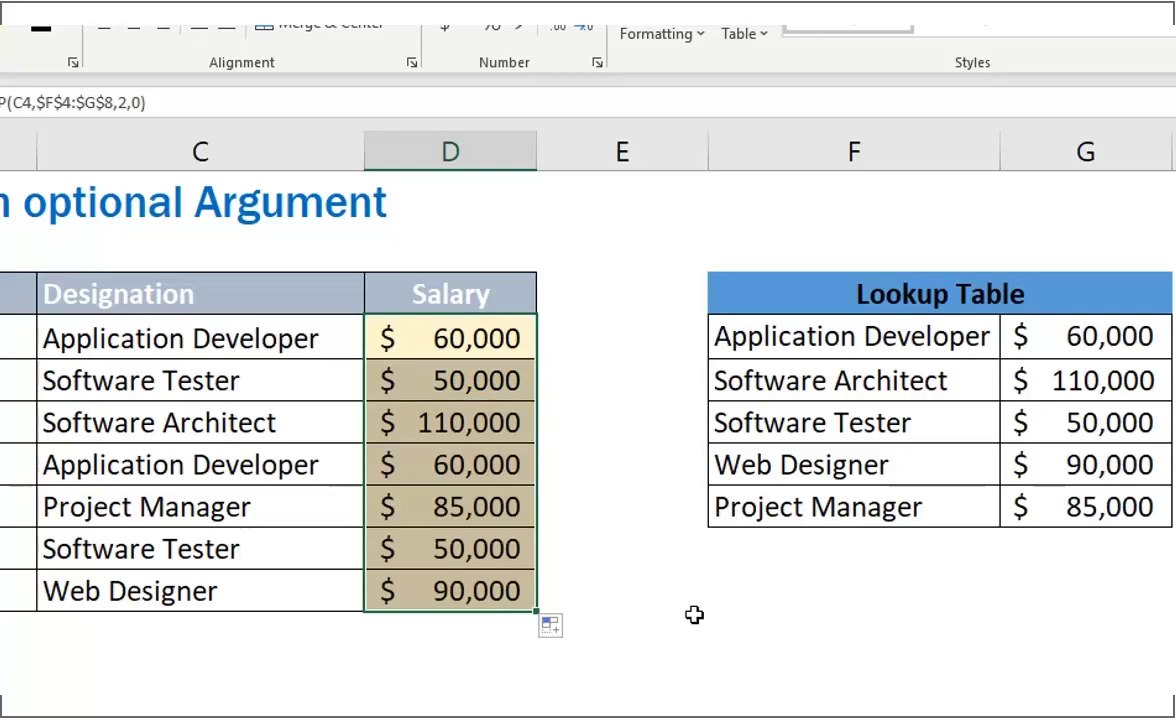
pyautogui.click(480, 500)
pyautogui.click(1098, 500)
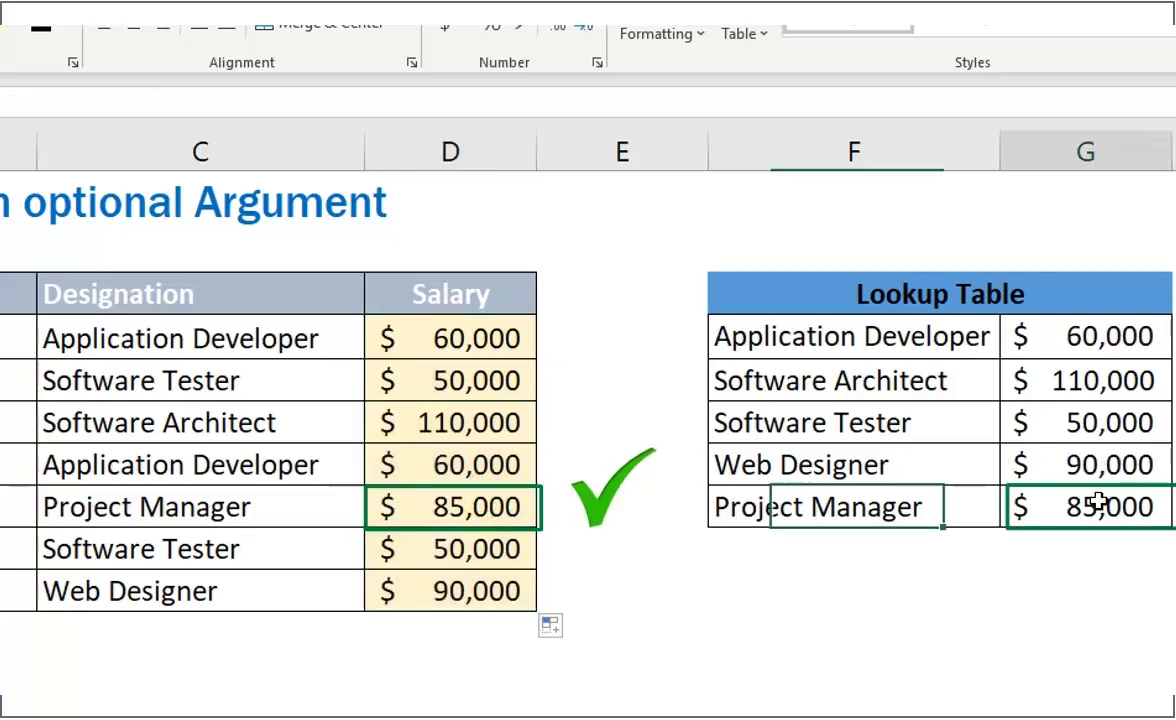
pyautogui.click(388, 505)
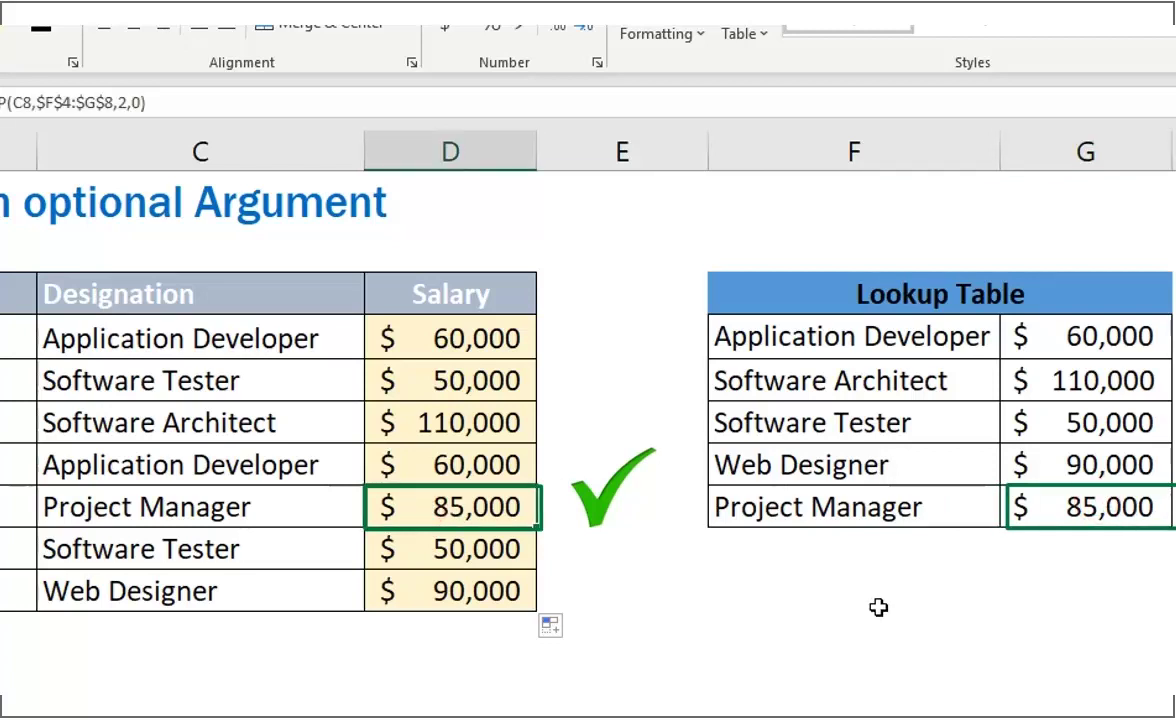